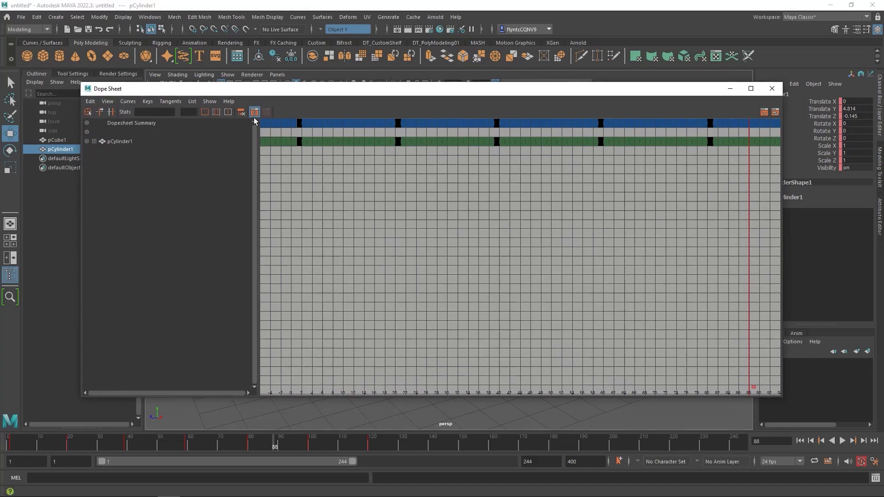
- Expand pCylinder1 and its Translate channels in the Dope Sheet and select the Translate Y keys
{"action": "left_click", "coordinate": [86, 142]}
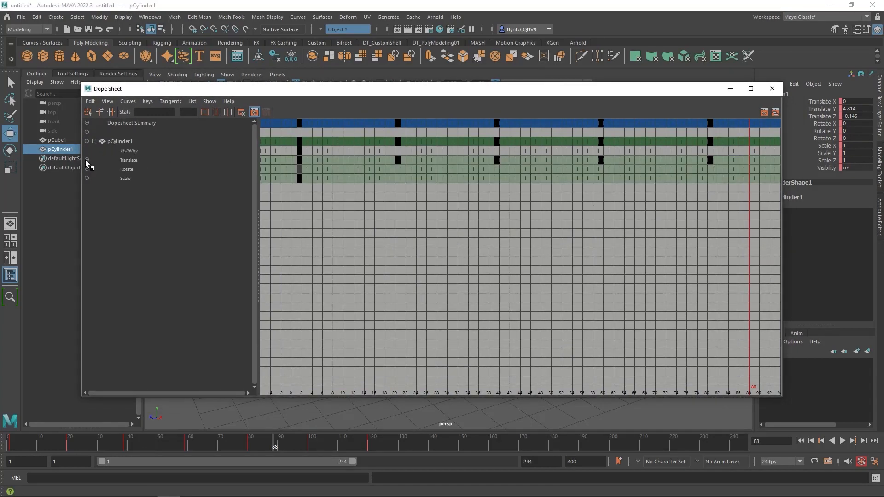
{"action": "left_click", "coordinate": [88, 160]}
{"action": "left_click", "coordinate": [147, 179]}
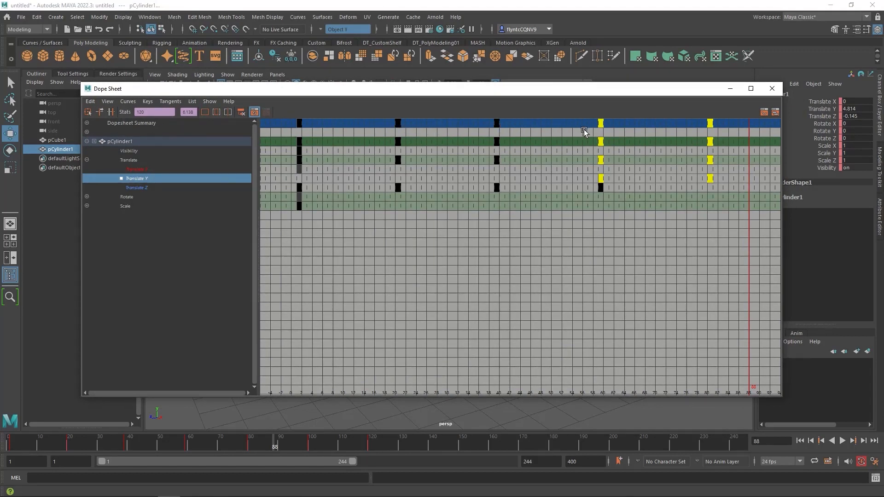
- Try shifting all of pCylinder1's keys at frame 1 forward in time, and undo the move
{"action": "left_click", "coordinate": [300, 123]}
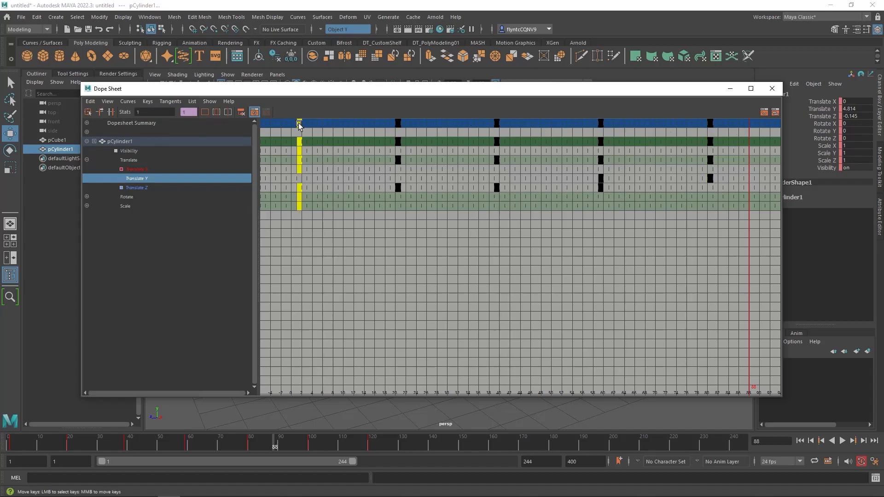
{"action": "mouse_move", "coordinate": [299, 124]}
{"action": "left_mouse_down"}
{"action": "mouse_move", "coordinate": [377, 129]}
{"action": "mouse_move", "coordinate": [307, 134]}
{"action": "left_mouse_up"}
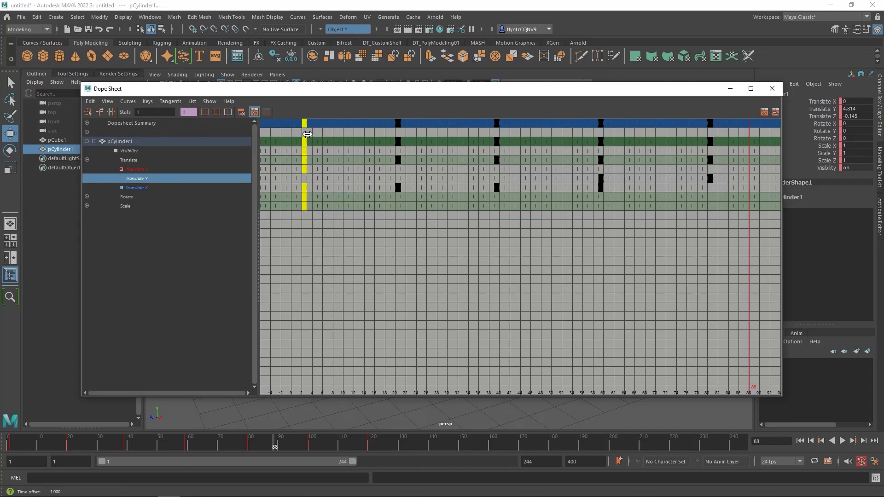
{"action": "key", "text": "ctrl+z"}
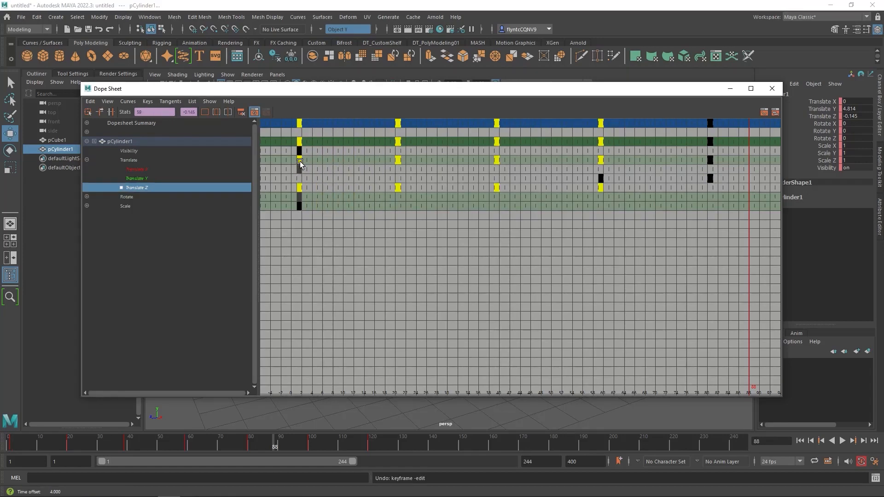
- Try moving only pCylinder1's Translate Y key from frame 59 to frame 68, and undo the key moves
{"action": "left_click", "coordinate": [300, 169]}
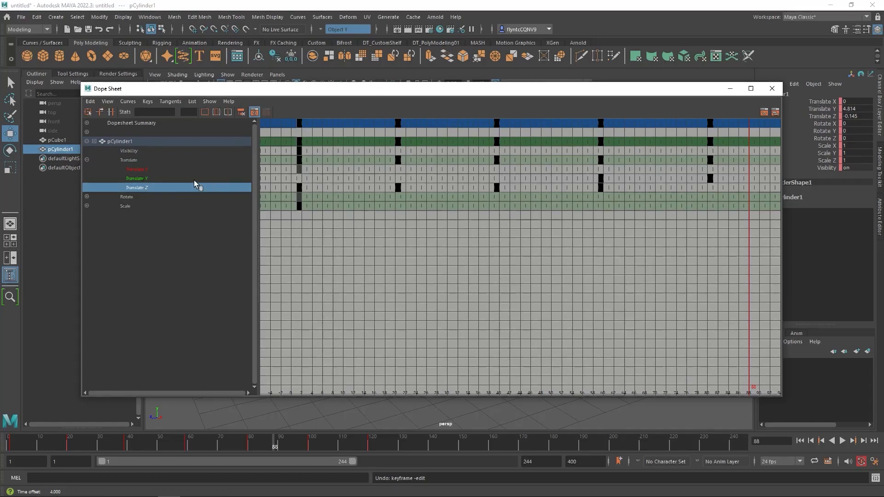
{"action": "left_click", "coordinate": [145, 178]}
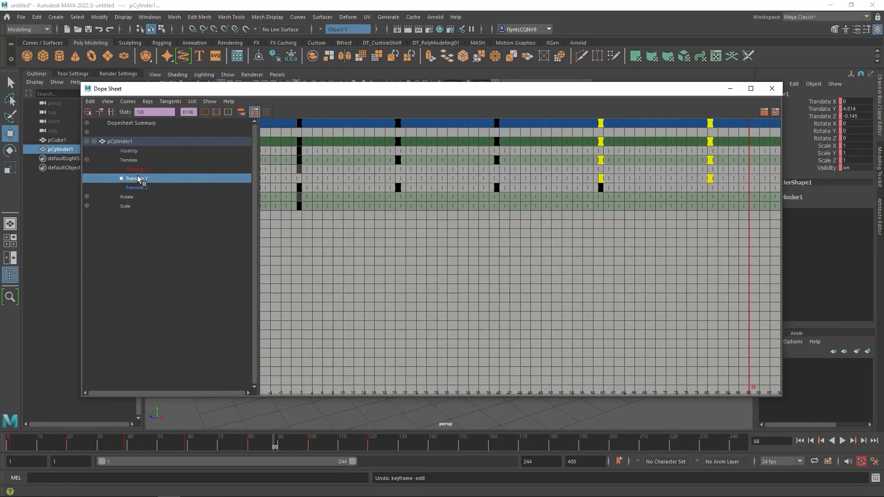
{"action": "left_click", "coordinate": [600, 178]}
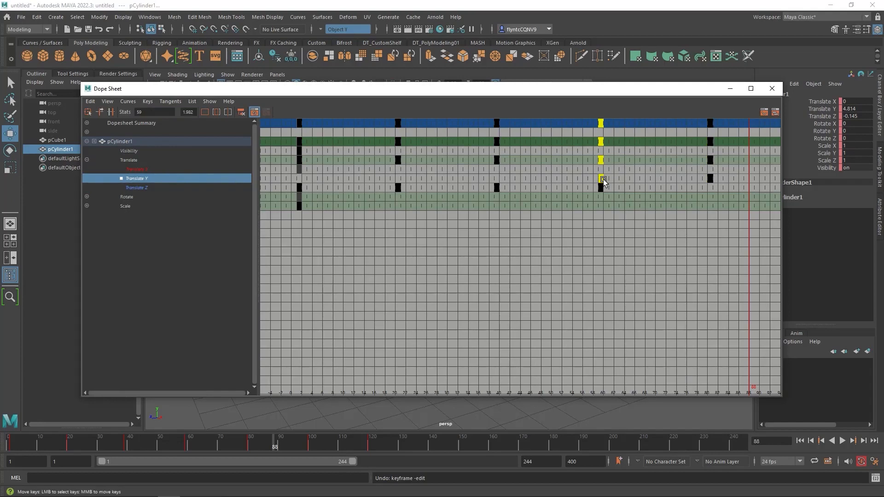
{"action": "middle_click_drag", "start_coordinate": [603, 181], "coordinate": [662, 175]}
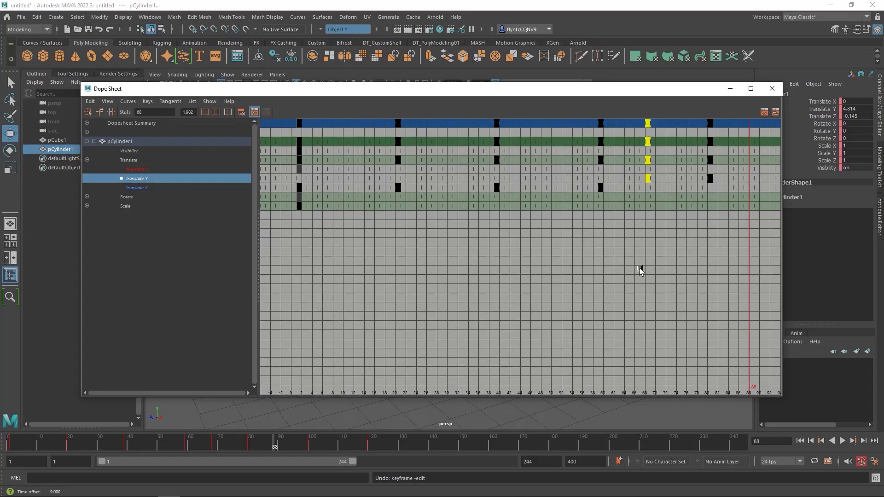
{"action": "key", "text": "ctrl+z"}
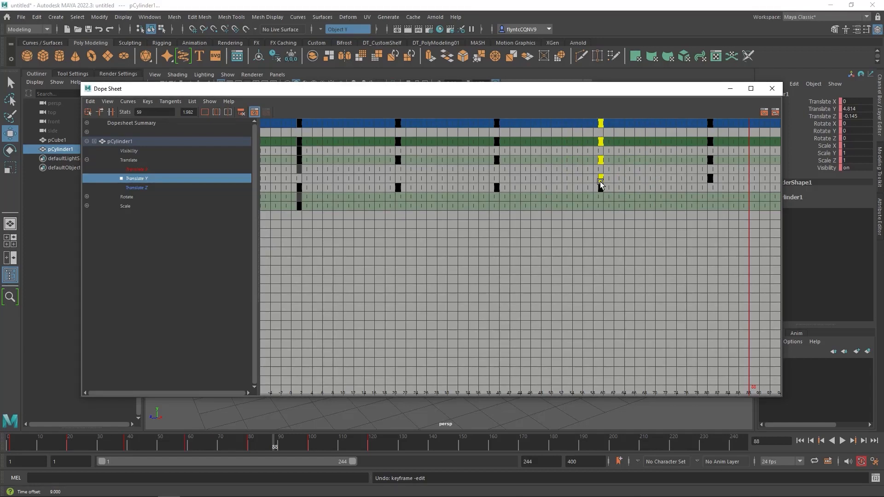
{"action": "left_click_drag", "start_coordinate": [601, 180], "coordinate": [642, 178]}
{"action": "key", "text": "ctrl+z"}
{"action": "left_click_drag", "start_coordinate": [546, 87], "coordinate": [537, 92]}
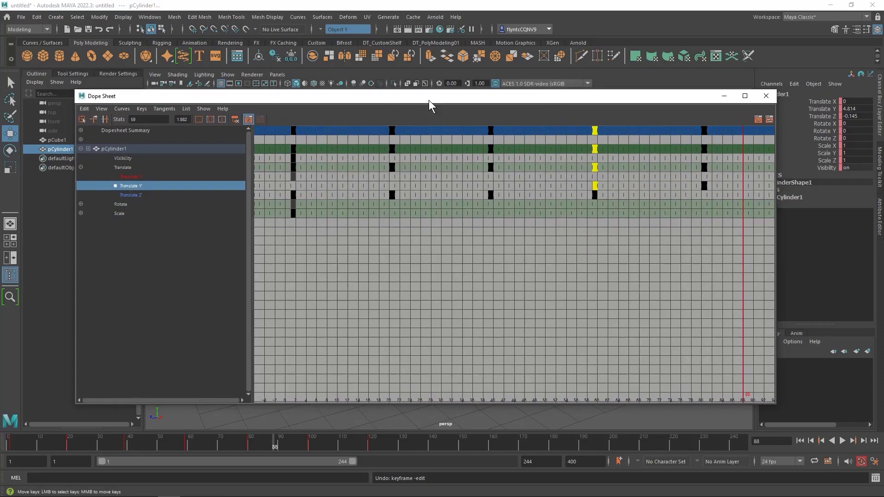
{"action": "left_click_drag", "start_coordinate": [437, 100], "coordinate": [434, 101]}
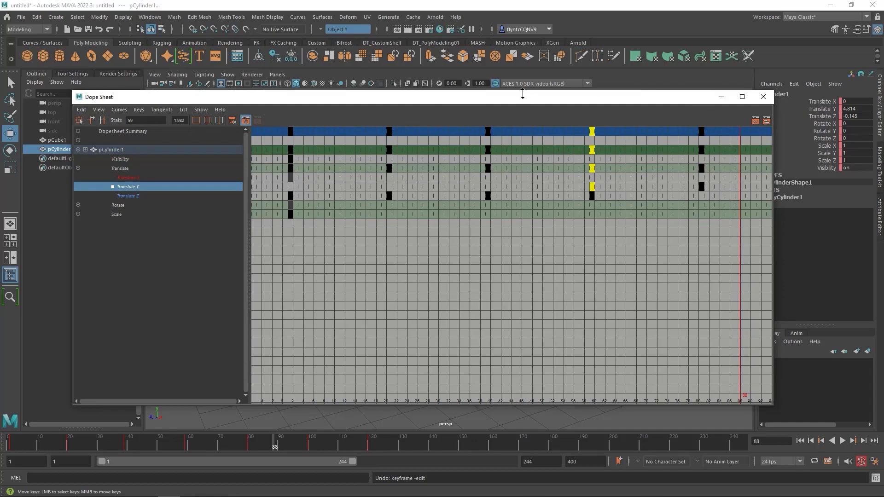
{"action": "left_click_drag", "start_coordinate": [523, 96], "coordinate": [532, 95]}
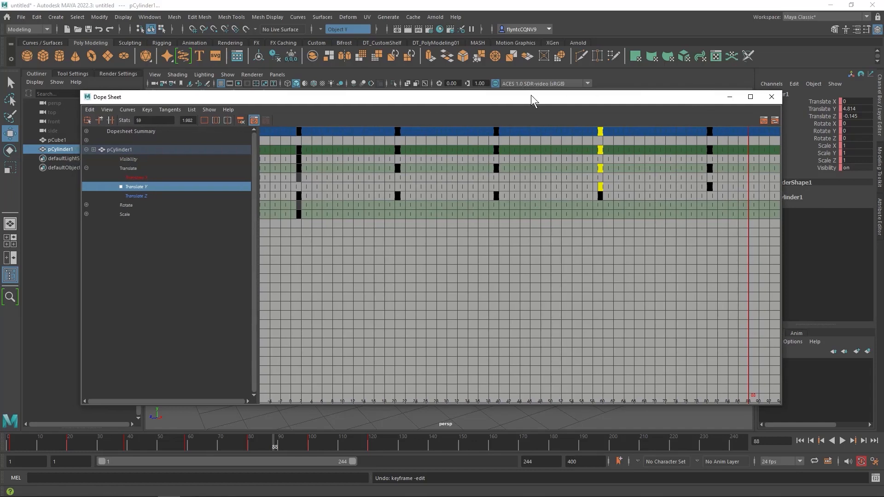
{"action": "left_click", "coordinate": [151, 17]}
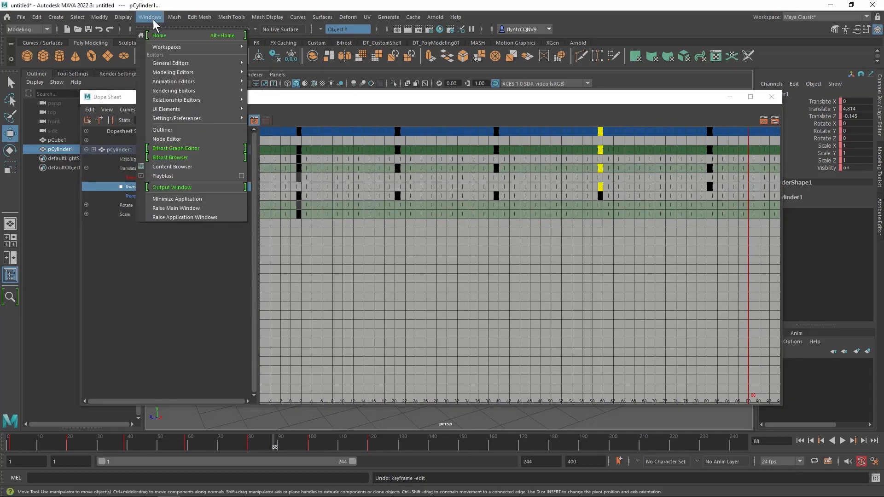
{"action": "mouse_move", "coordinate": [182, 82]}
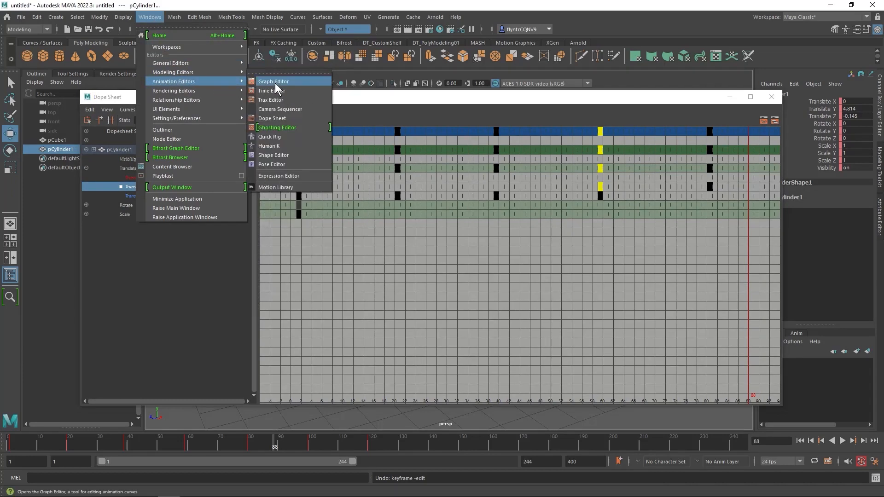
{"action": "left_click", "coordinate": [153, 18]}
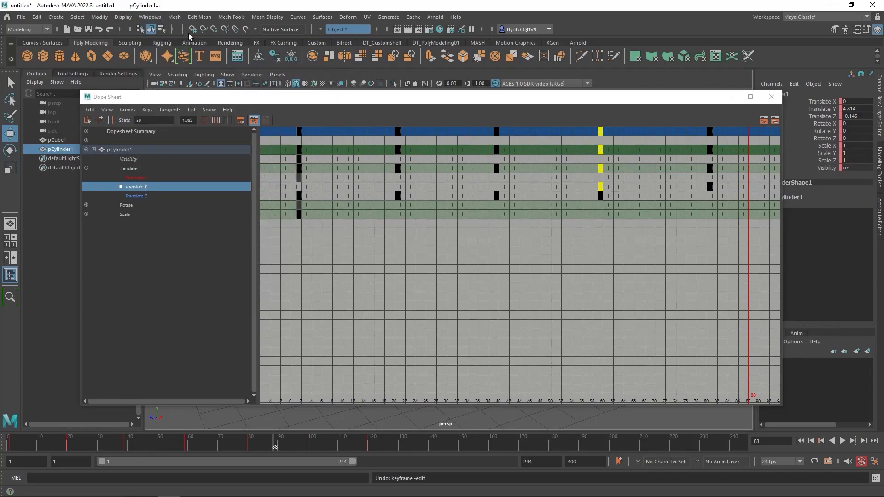
- View pCylinder1's animation curves in the Graph Editor in place of the Dope Sheet, and close the floating window
{"action": "left_click", "coordinate": [764, 120]}
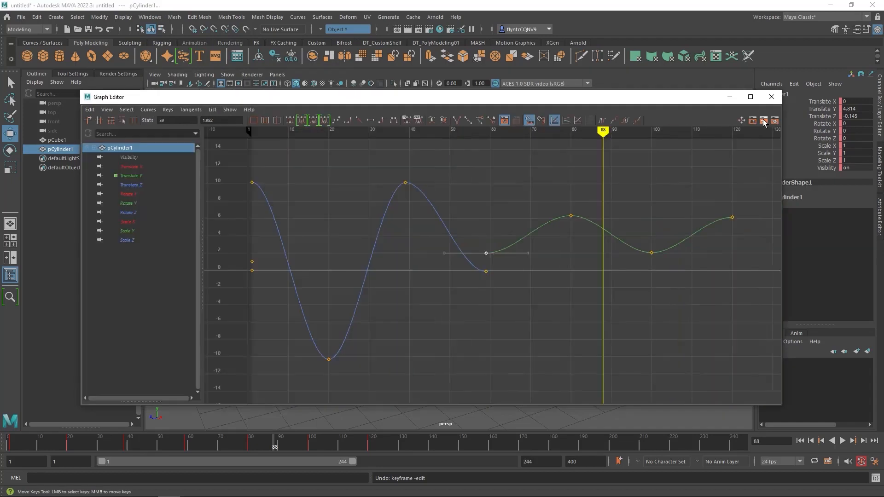
{"action": "left_click_drag", "start_coordinate": [454, 100], "coordinate": [454, 106]}
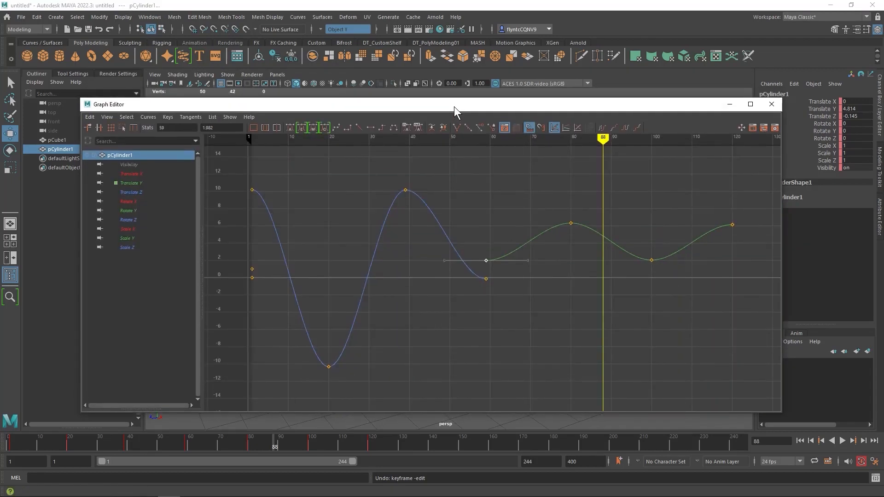
{"action": "left_click", "coordinate": [772, 104]}
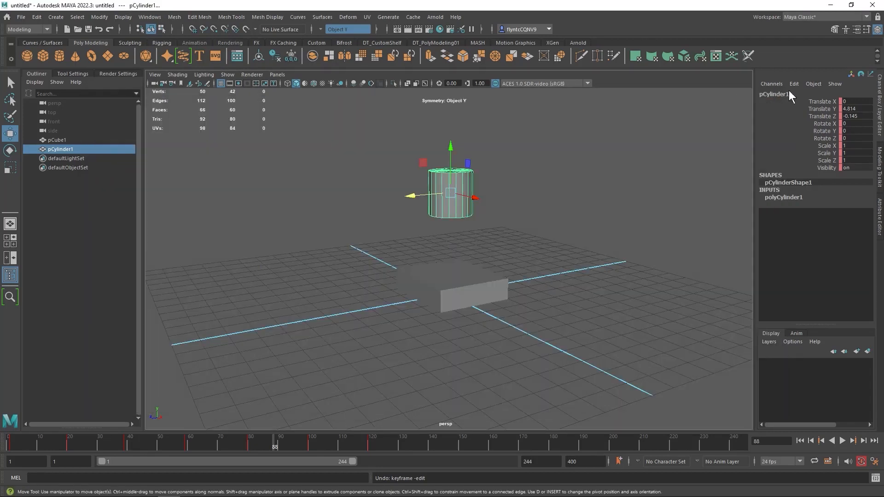
- Switch the workspace from Maya Classic to Animation
{"action": "left_click", "coordinate": [858, 21]}
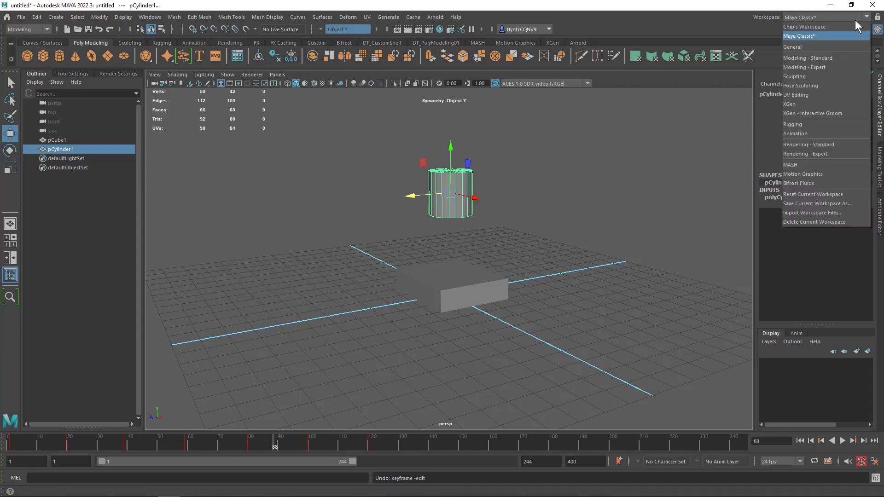
{"action": "left_click", "coordinate": [833, 134]}
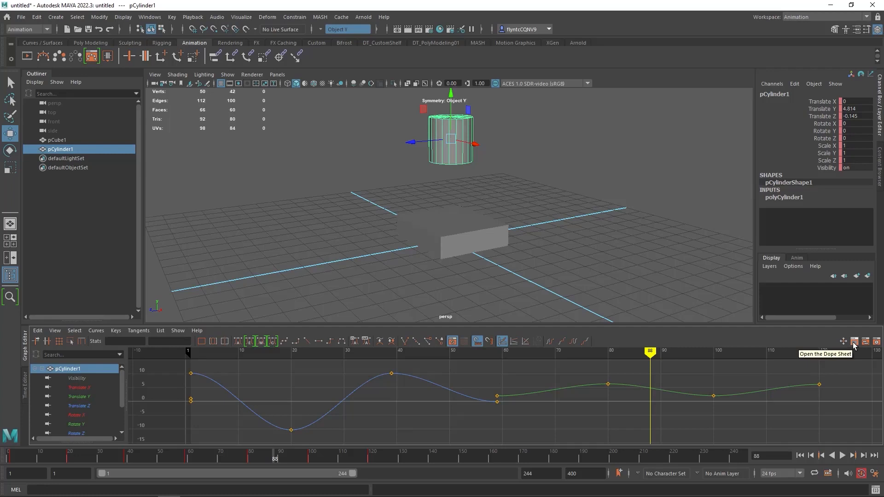
- Open the Dope Sheet docked below the viewport, narrow its channel list and expand pCylinder1
{"action": "left_click", "coordinate": [853, 343]}
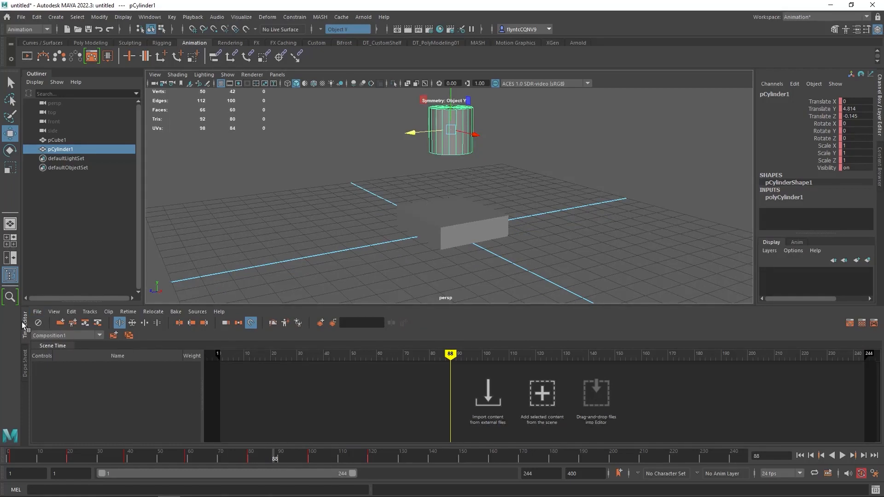
{"action": "left_click", "coordinate": [26, 366]}
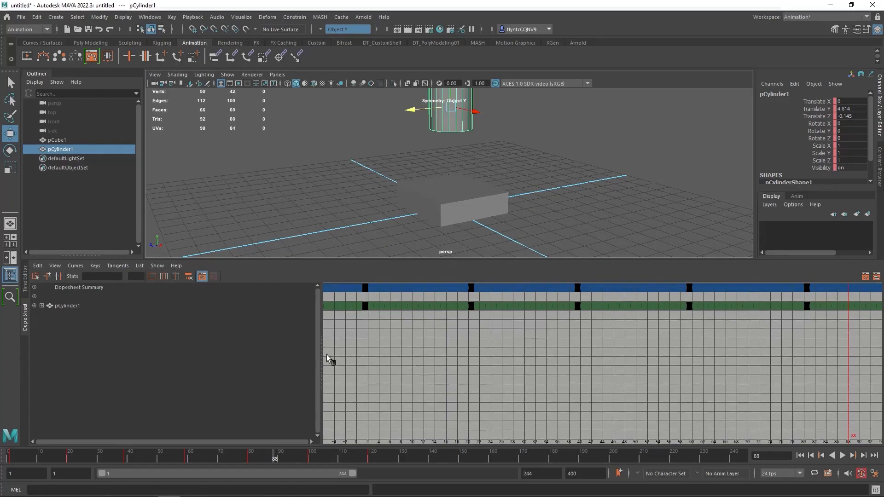
{"action": "left_click_drag", "start_coordinate": [320, 354], "coordinate": [115, 353]}
{"action": "left_click", "coordinate": [42, 306]}
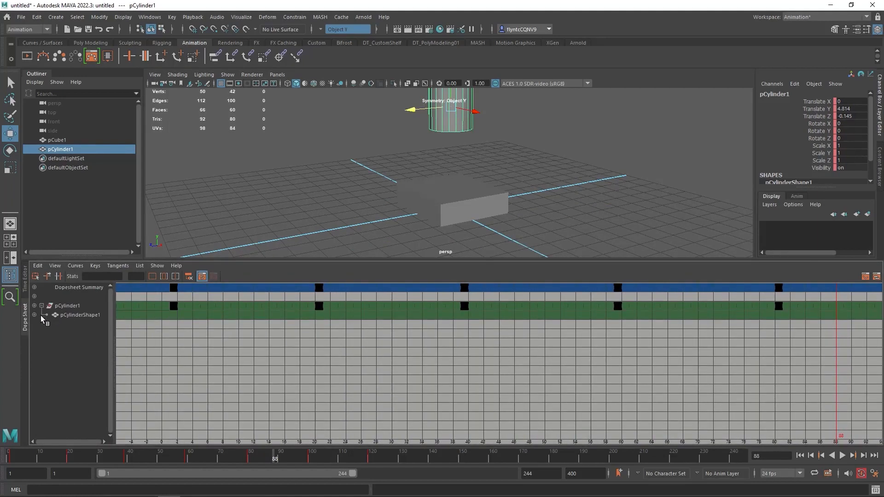
{"action": "left_click", "coordinate": [34, 306]}
{"action": "left_click", "coordinate": [74, 324]}
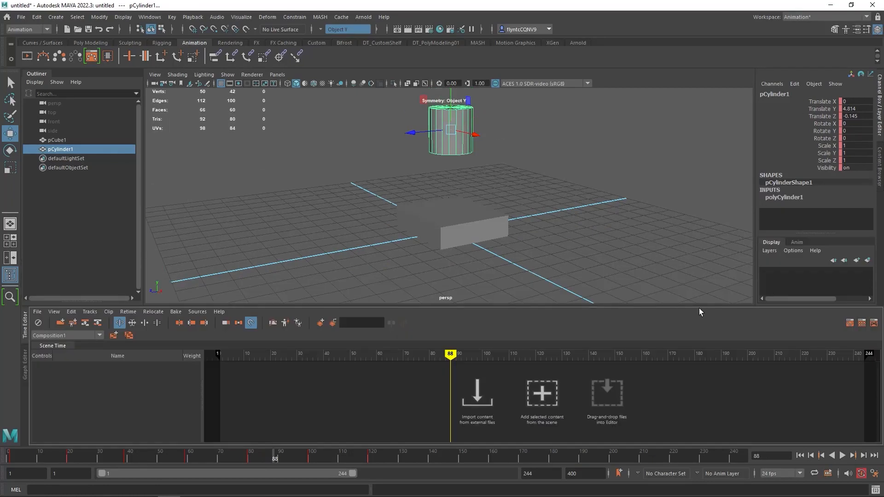
- Bring back the docked Graph Editor and reset the Animation workspace to its default layout
{"action": "left_click", "coordinate": [851, 326]}
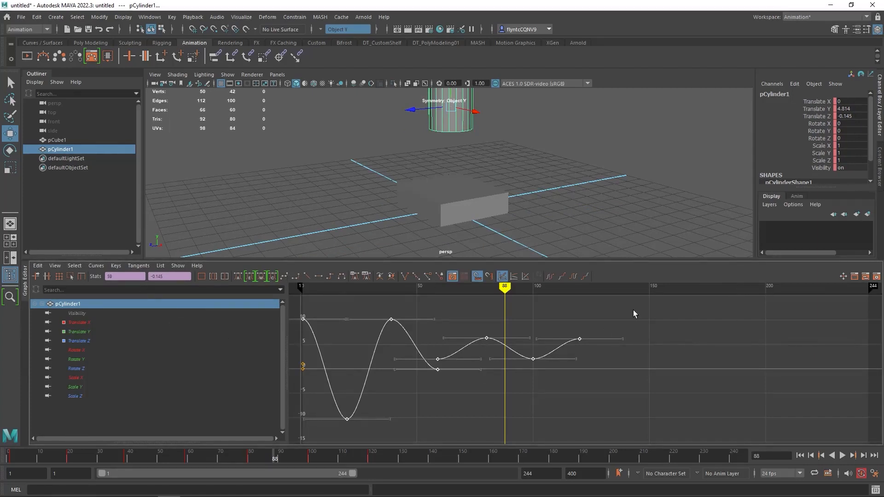
{"action": "left_click", "coordinate": [818, 18]}
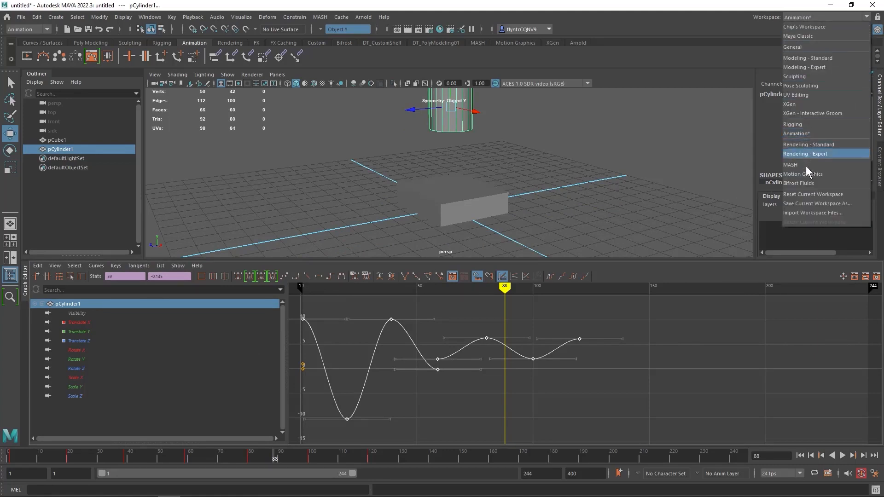
{"action": "left_click", "coordinate": [816, 194]}
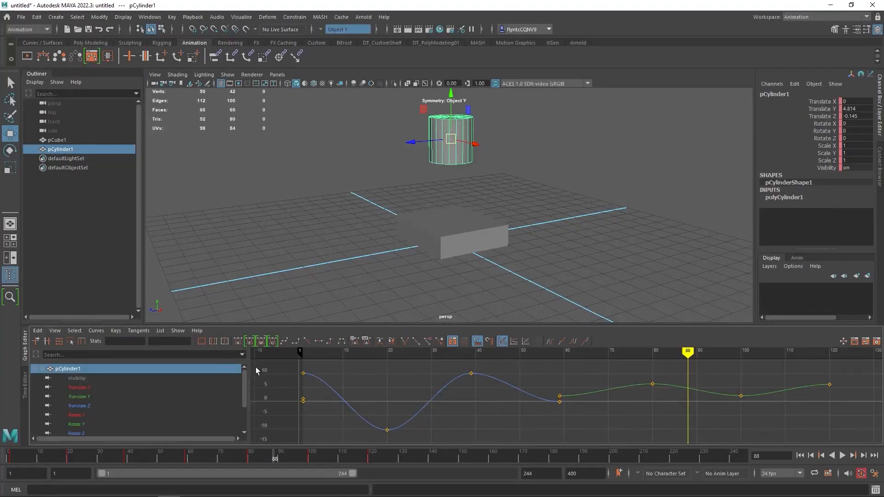
{"action": "left_click_drag", "start_coordinate": [249, 377], "coordinate": [144, 391]}
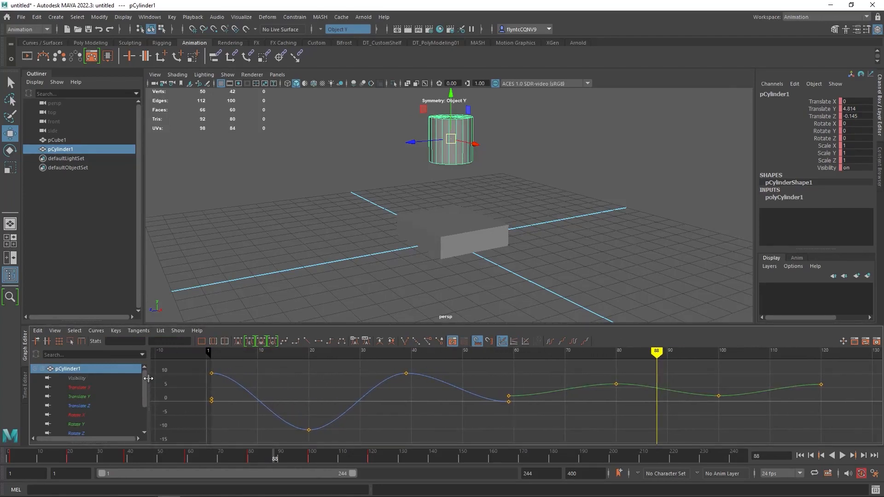
{"action": "left_click_drag", "start_coordinate": [147, 379], "coordinate": [180, 379]}
{"action": "left_click", "coordinate": [44, 370]}
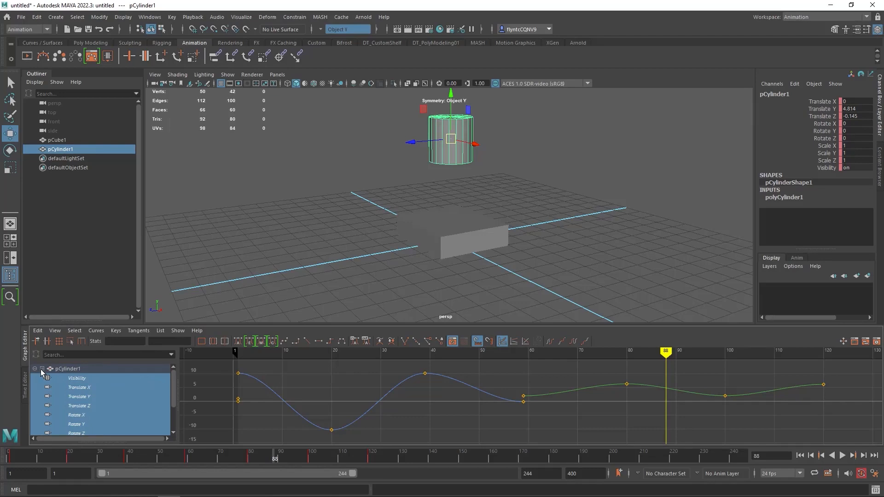
{"action": "left_click", "coordinate": [42, 370]}
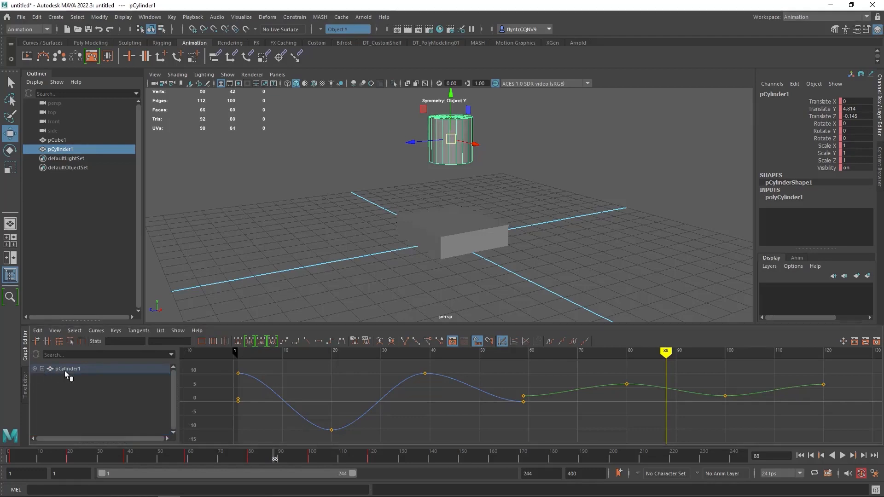
{"action": "left_click", "coordinate": [35, 369]}
- Show the Translate Y, Translate Z and Rotate X curves individually, return to Translate Z, and set the current time to frame 59
{"action": "left_click", "coordinate": [79, 396]}
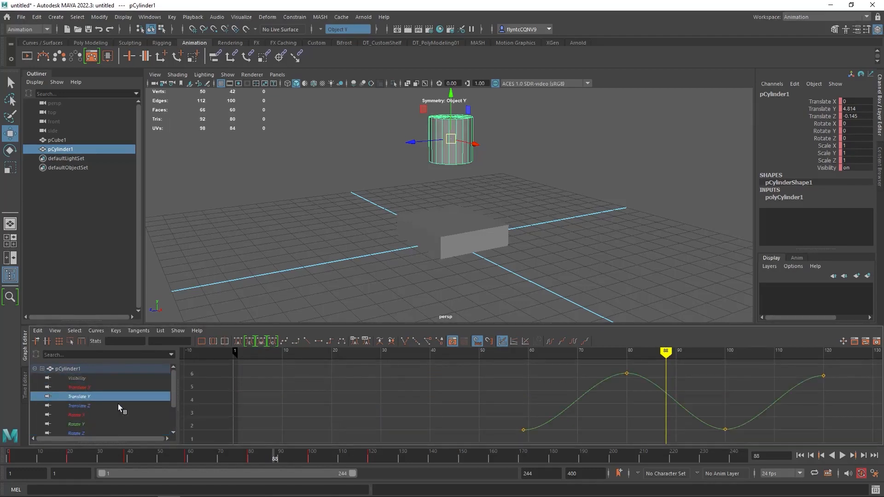
{"action": "left_click", "coordinate": [91, 406]}
{"action": "left_click", "coordinate": [82, 416]}
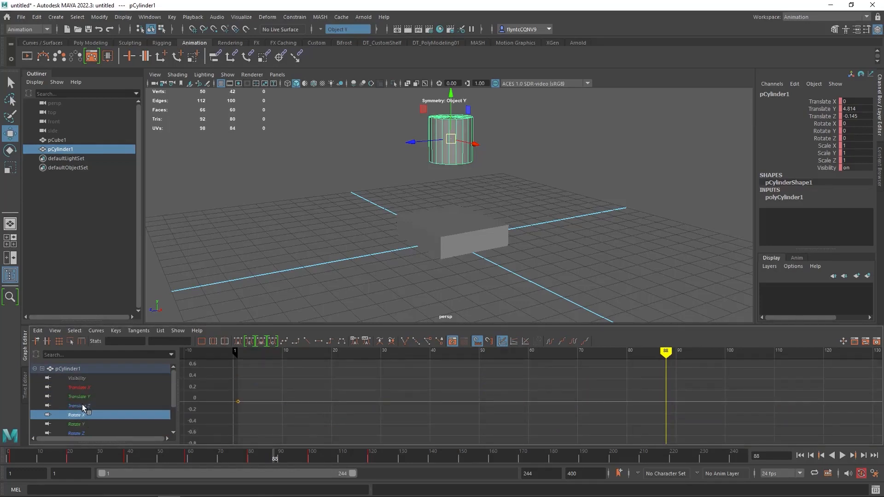
{"action": "left_click", "coordinate": [82, 405]}
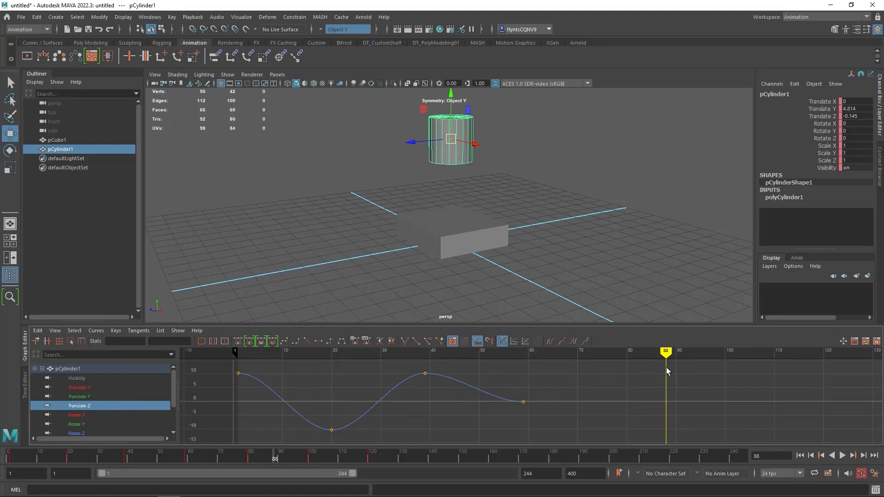
{"action": "mouse_move", "coordinate": [665, 354]}
{"action": "left_mouse_down"}
{"action": "mouse_move", "coordinate": [291, 375]}
{"action": "mouse_move", "coordinate": [519, 353]}
{"action": "mouse_move", "coordinate": [863, 357]}
{"action": "mouse_move", "coordinate": [523, 364]}
{"action": "left_mouse_up"}
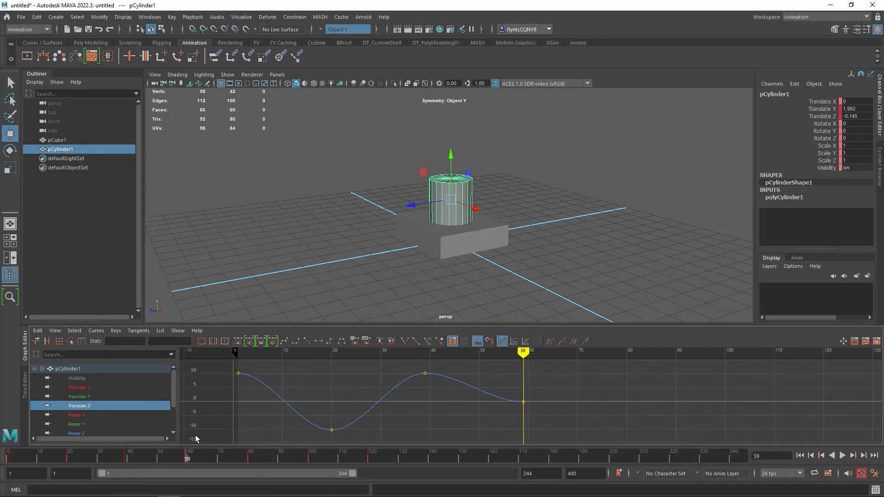
- Show pCylinder1's Translate Y curve, play its motion briefly and return the current time to frame 59
{"action": "left_click", "coordinate": [85, 397]}
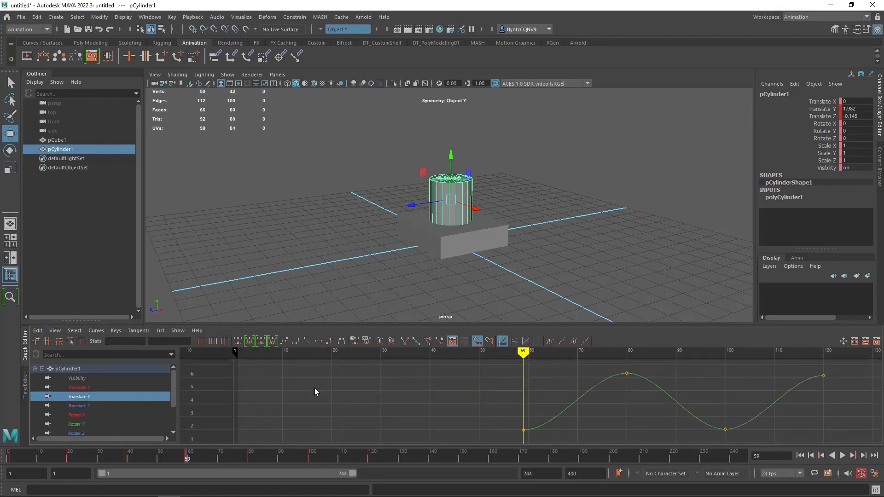
{"action": "key", "text": "alt+v"}
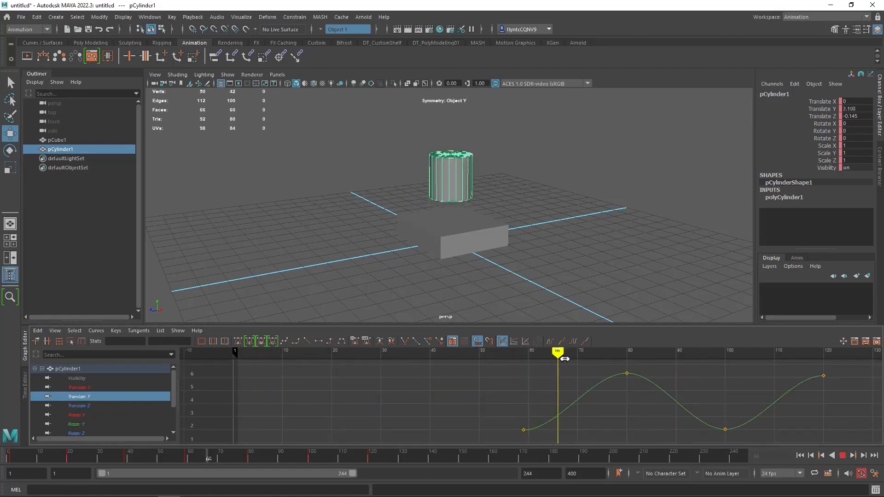
{"action": "mouse_move", "coordinate": [783, 363]}
{"action": "left_mouse_down"}
{"action": "mouse_move", "coordinate": [547, 390]}
{"action": "mouse_move", "coordinate": [524, 375]}
{"action": "left_mouse_up"}
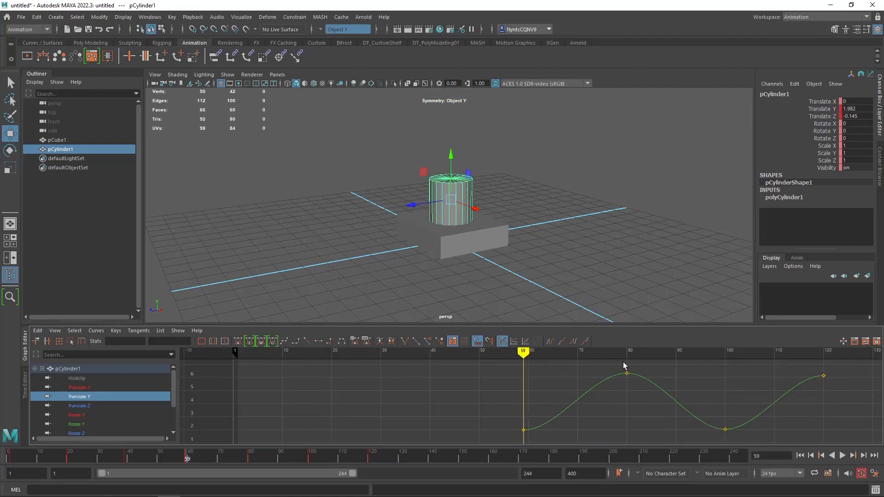
- Select the Translate Y key at frame 80 and examine its frame and value in the Stats fields
{"action": "left_click_drag", "start_coordinate": [622, 362], "coordinate": [643, 392]}
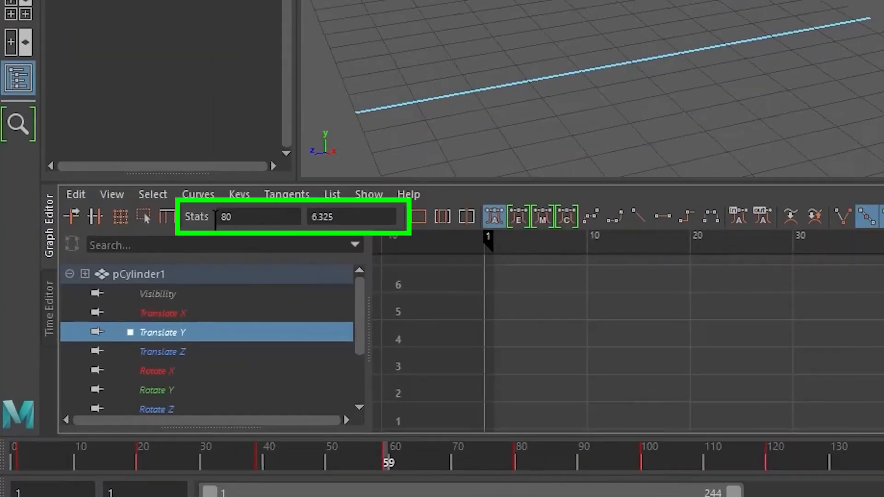
{"action": "left_click", "coordinate": [240, 217]}
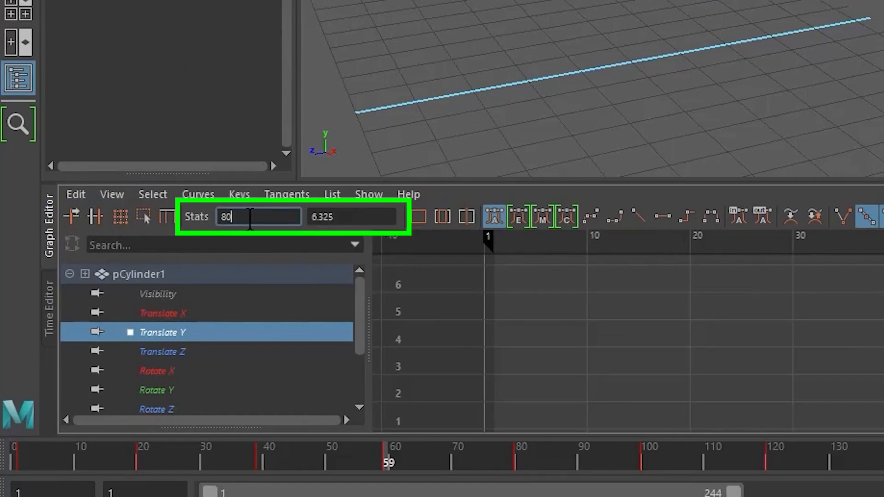
{"action": "left_click_drag", "start_coordinate": [344, 213], "coordinate": [293, 217]}
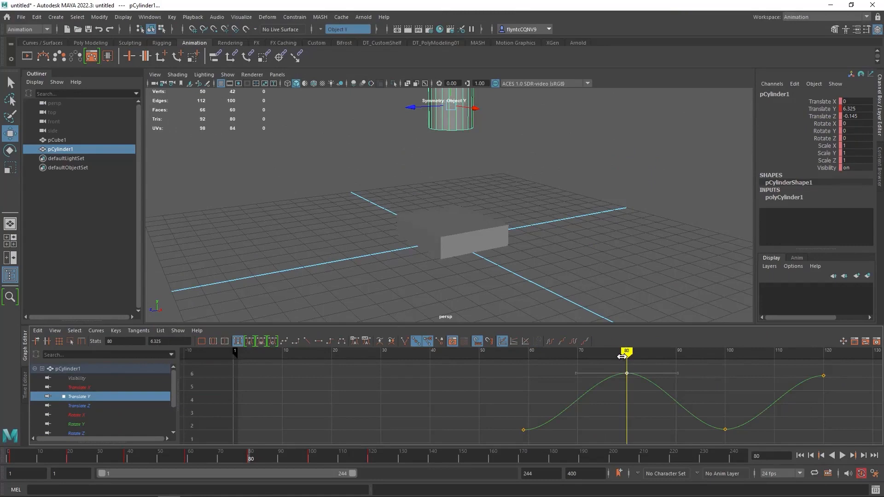
- With the current time at frame 72, try lowering the frame 80 key to a value of about 5.08, and undo it
{"action": "left_click_drag", "start_coordinate": [626, 353], "coordinate": [587, 353]}
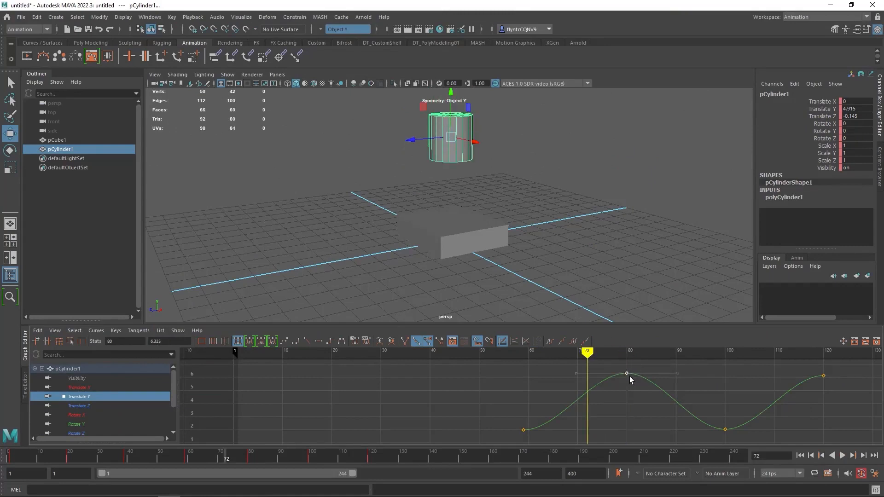
{"action": "mouse_move", "coordinate": [629, 374]}
{"action": "middle_mouse_down"}
{"action": "mouse_move", "coordinate": [628, 367]}
{"action": "mouse_move", "coordinate": [628, 390]}
{"action": "middle_mouse_up"}
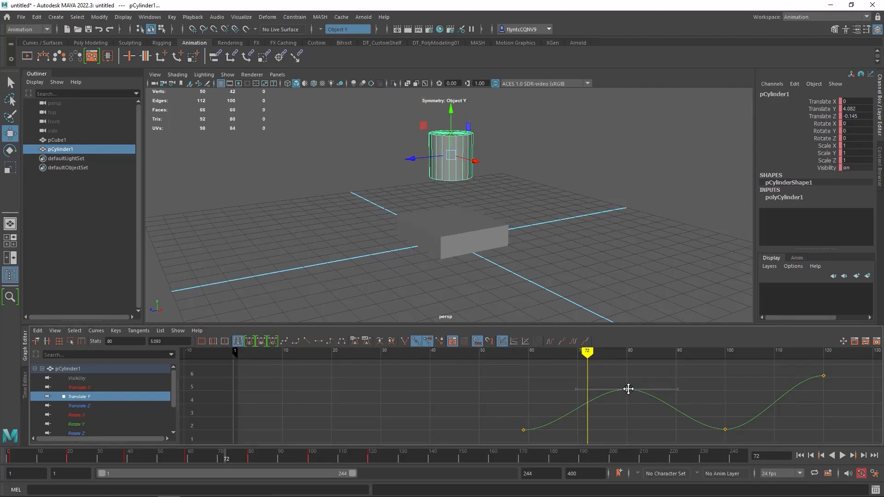
{"action": "key", "text": "ctrl+z"}
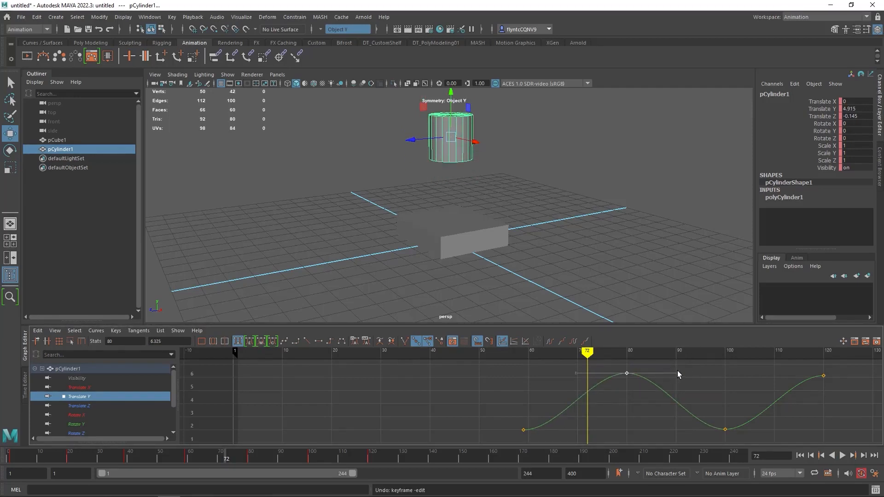
- Try tilting the out tangent of the frame 80 key downward, and select the key at frame 100
{"action": "left_click_drag", "start_coordinate": [676, 368], "coordinate": [689, 382]}
{"action": "middle_click_drag", "start_coordinate": [677, 374], "coordinate": [683, 413]}
{"action": "left_click_drag", "start_coordinate": [618, 368], "coordinate": [637, 384]}
{"action": "left_click_drag", "start_coordinate": [707, 416], "coordinate": [738, 440]}
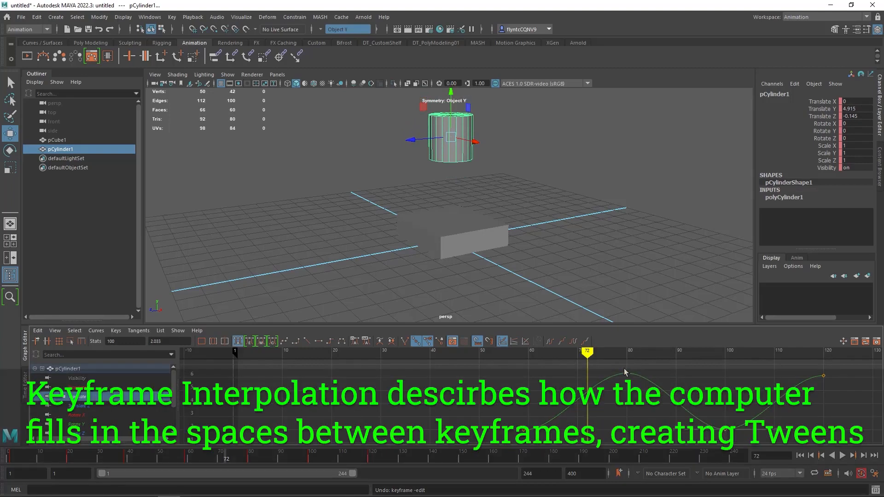
- Scrub and play the animation to watch the cylinder's vertical motion, and set the current time to frame 56
{"action": "mouse_move", "coordinate": [588, 354]}
{"action": "left_mouse_down"}
{"action": "mouse_move", "coordinate": [512, 358]}
{"action": "mouse_move", "coordinate": [589, 358]}
{"action": "mouse_move", "coordinate": [585, 365]}
{"action": "left_mouse_up"}
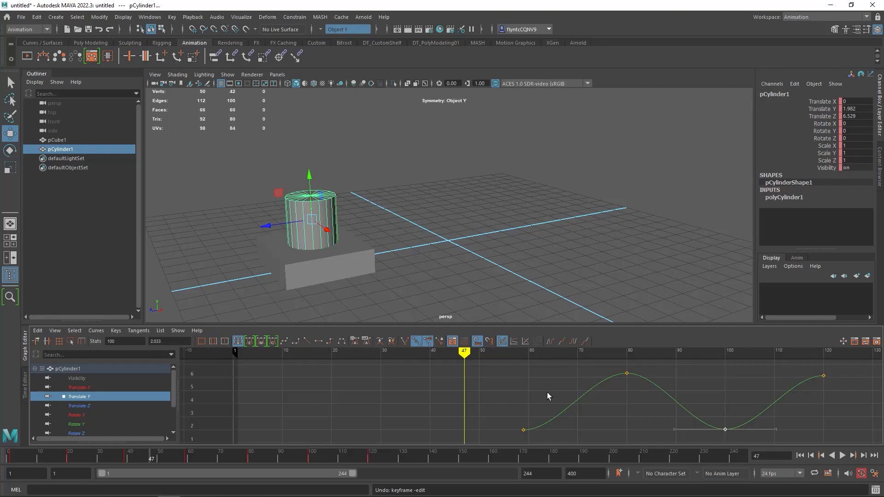
{"action": "key", "text": "alt+v"}
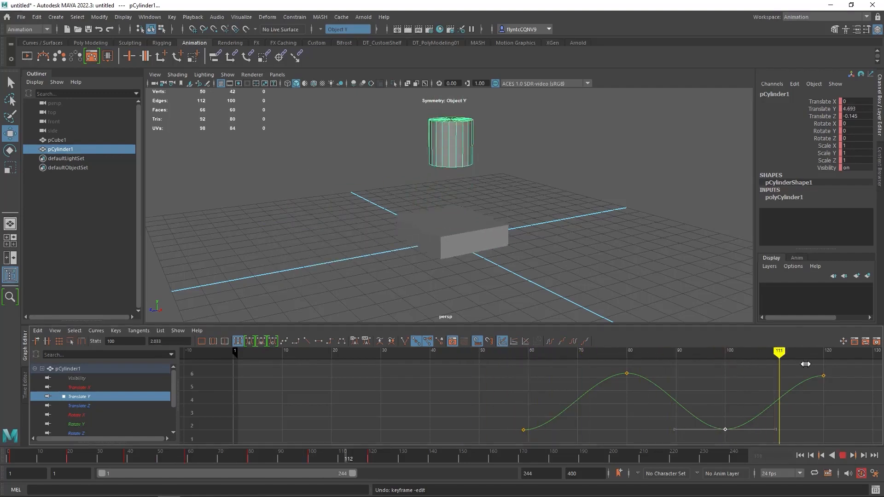
{"action": "left_click_drag", "start_coordinate": [806, 364], "coordinate": [534, 438]}
- Select the two low Translate Y keys at frames 59 and 100 and give them linear tangents
{"action": "left_click_drag", "start_coordinate": [604, 361], "coordinate": [661, 397]}
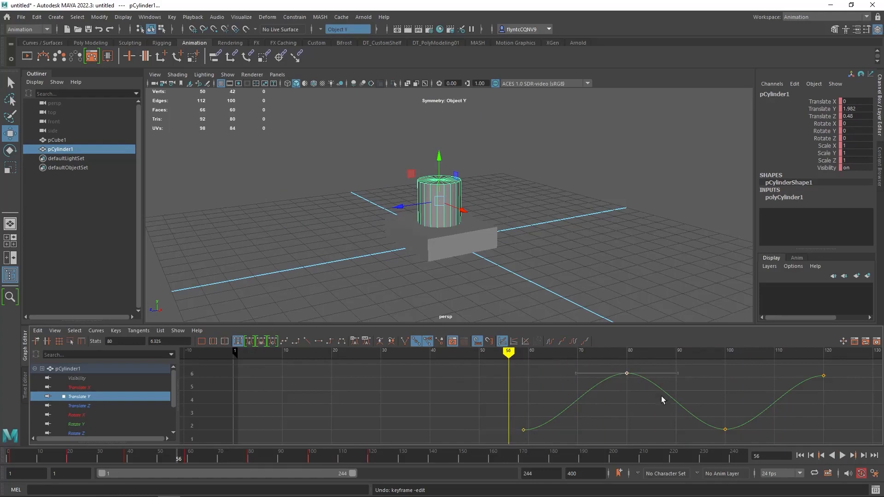
{"action": "left_click_drag", "start_coordinate": [713, 414], "coordinate": [734, 438]}
{"action": "left_click_drag", "start_coordinate": [518, 422], "coordinate": [561, 397]}
{"action": "key", "text": "ctrl+z"}
{"action": "left_click_drag", "start_coordinate": [519, 423], "coordinate": [750, 438]}
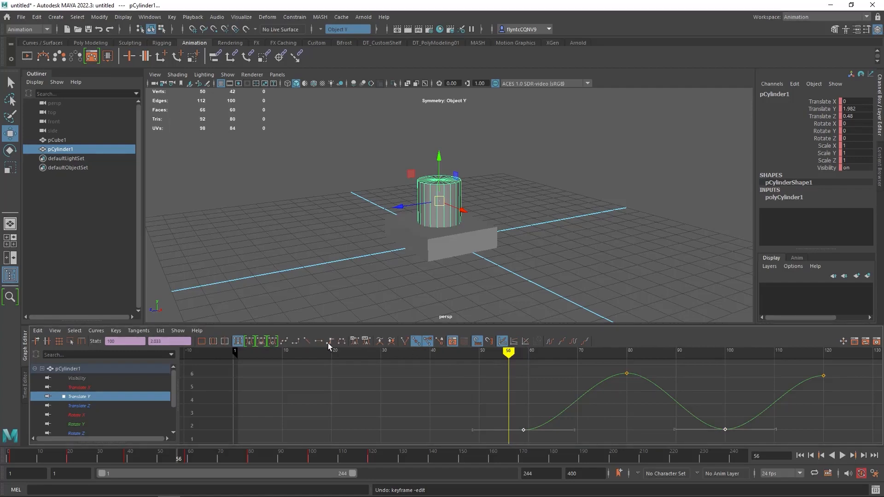
{"action": "left_click", "coordinate": [307, 342]}
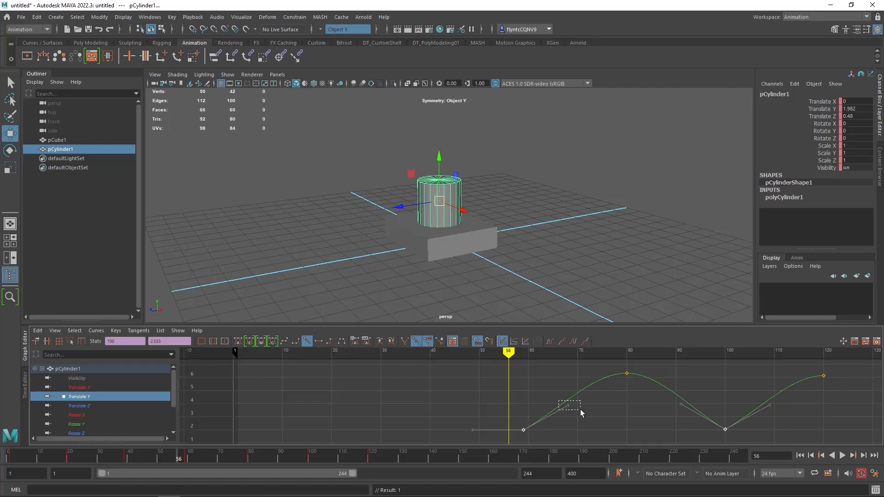
- Raise the out tangent handle of the frame 59 key slightly to steepen the start of the Translate Y curve
{"action": "left_click_drag", "start_coordinate": [581, 410], "coordinate": [567, 399]}
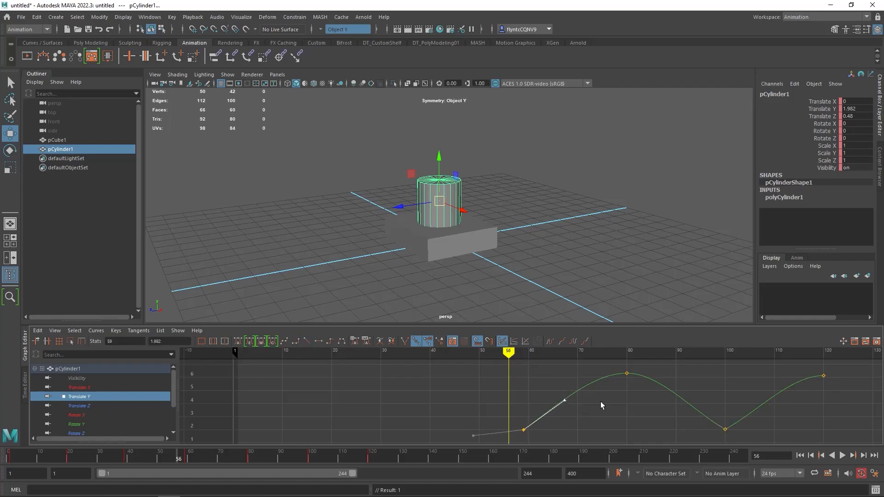
{"action": "left_click", "coordinate": [726, 430]}
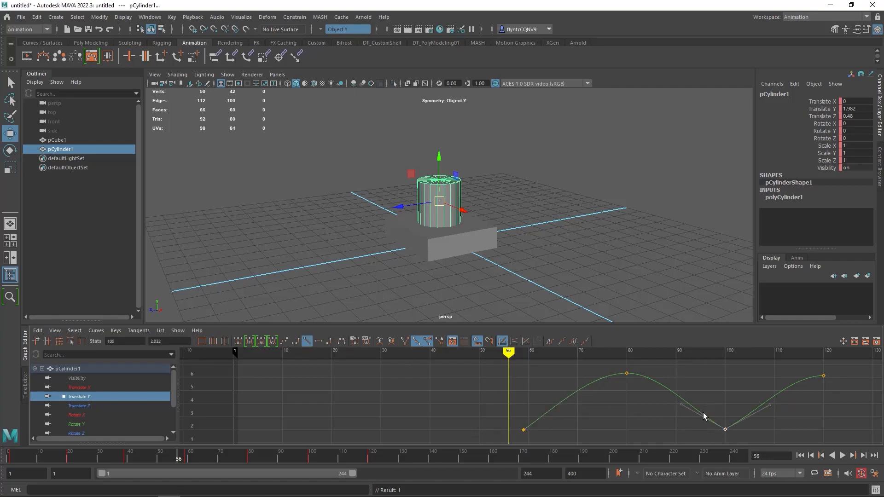
{"action": "left_click", "coordinate": [677, 405]}
- Play the animation and scrub repeatedly across the Translate Y keys to review the sharper bounce
{"action": "key", "text": "alt+v"}
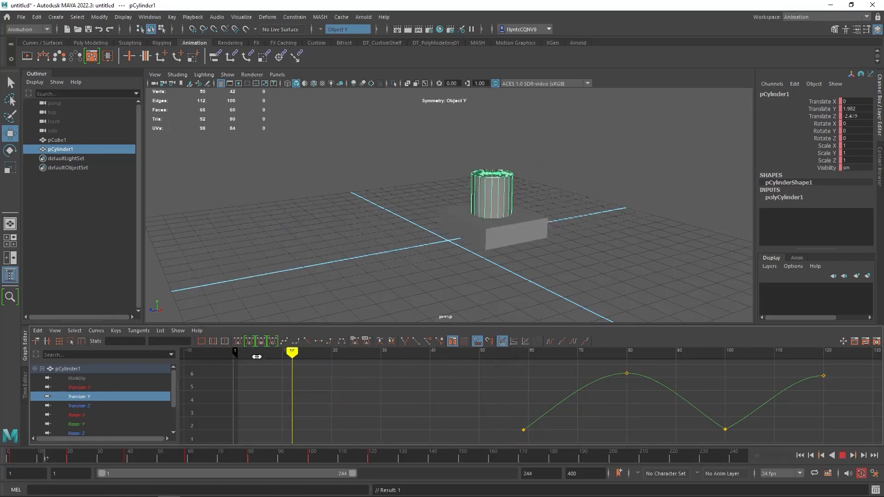
{"action": "left_click_drag", "start_coordinate": [256, 357], "coordinate": [143, 357]}
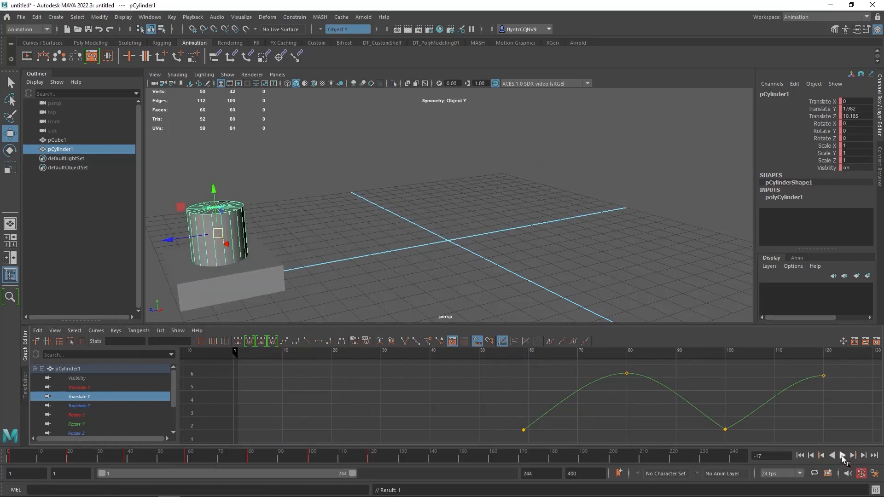
{"action": "left_click", "coordinate": [842, 456]}
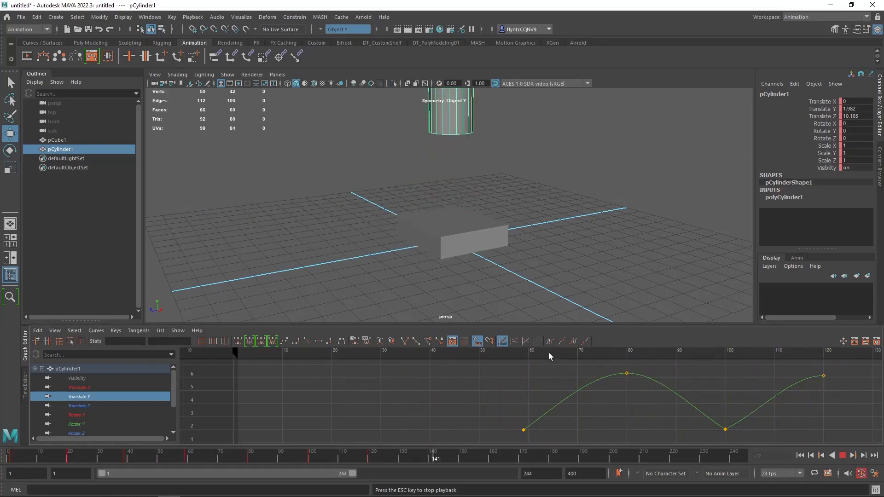
{"action": "mouse_move", "coordinate": [512, 354]}
{"action": "left_mouse_down"}
{"action": "mouse_move", "coordinate": [544, 367]}
{"action": "mouse_move", "coordinate": [681, 364]}
{"action": "mouse_move", "coordinate": [630, 364]}
{"action": "mouse_move", "coordinate": [533, 386]}
{"action": "mouse_move", "coordinate": [644, 379]}
{"action": "mouse_move", "coordinate": [519, 393]}
{"action": "mouse_move", "coordinate": [573, 386]}
{"action": "left_mouse_up"}
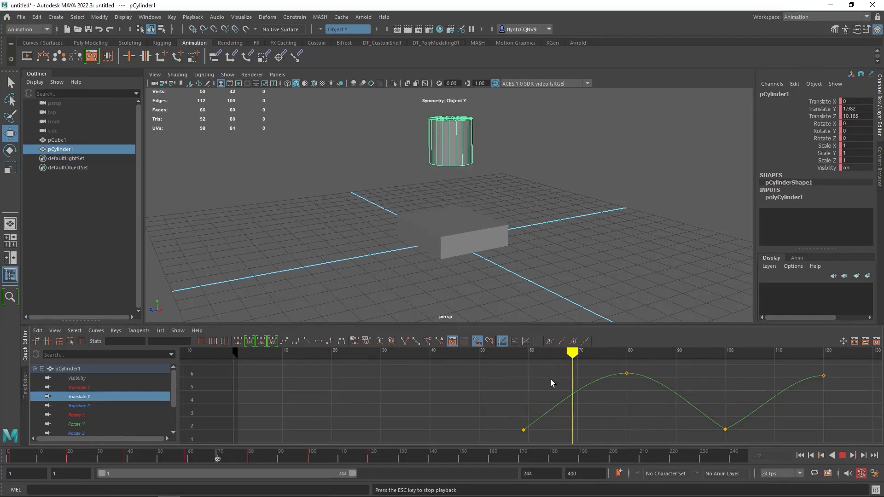
{"action": "left_click", "coordinate": [534, 355]}
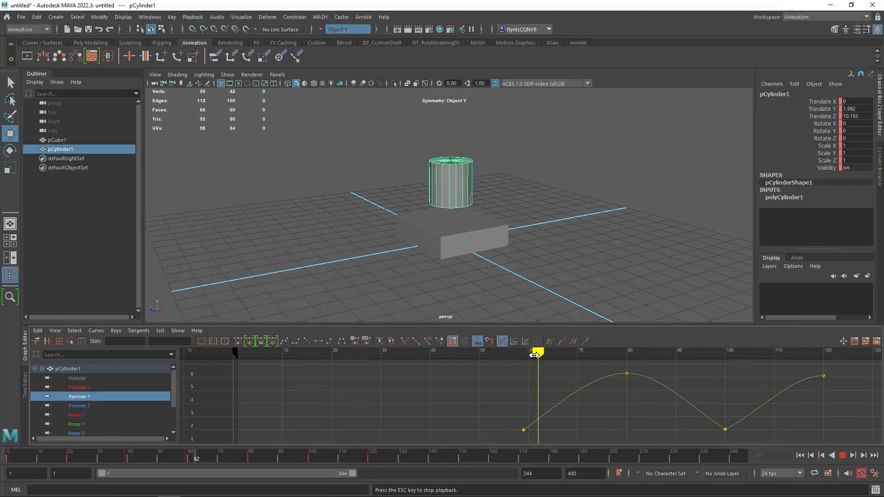
{"action": "left_click_drag", "start_coordinate": [534, 356], "coordinate": [503, 355]}
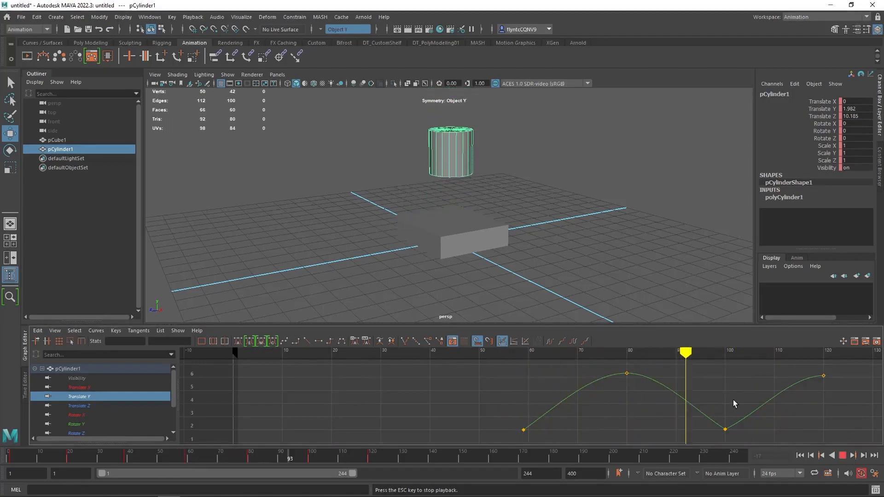
{"action": "key", "text": "Escape"}
- Shift the Translate Y keys at frames 80, 100 and 120 together ten frames earlier
{"action": "left_click_drag", "start_coordinate": [761, 425], "coordinate": [836, 445]}
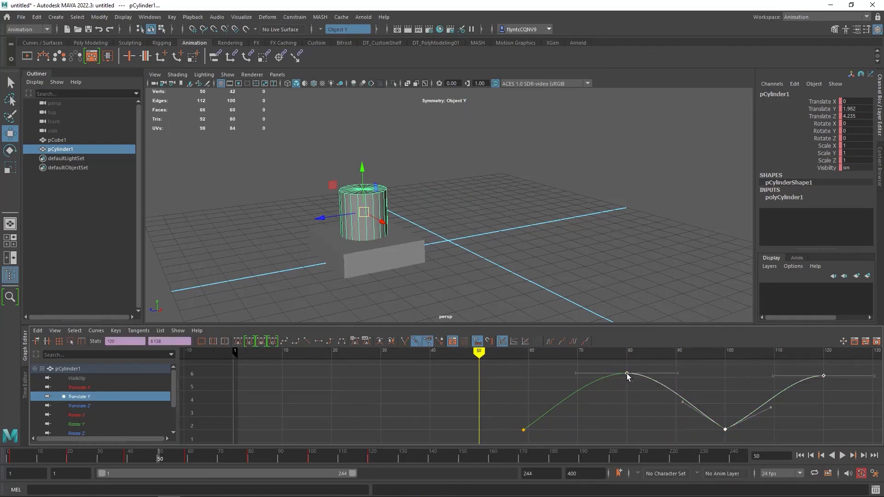
{"action": "left_click_drag", "start_coordinate": [627, 374], "coordinate": [603, 374]}
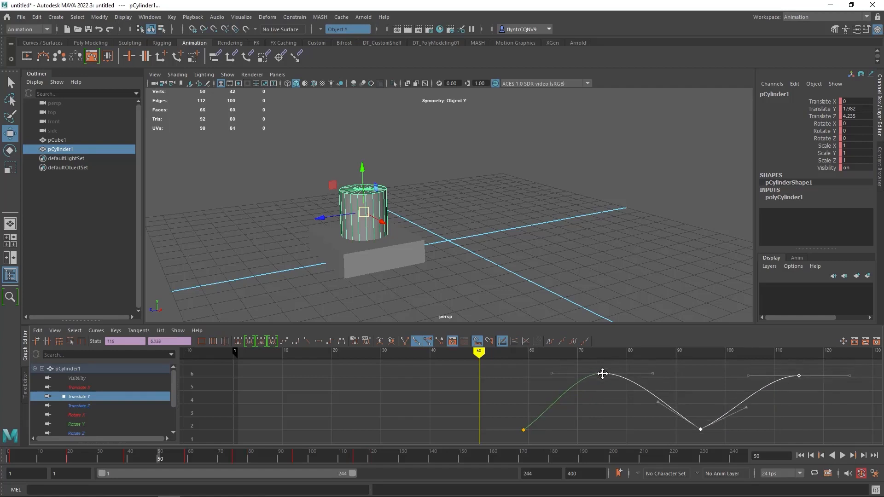
{"action": "key", "text": "ctrl+z"}
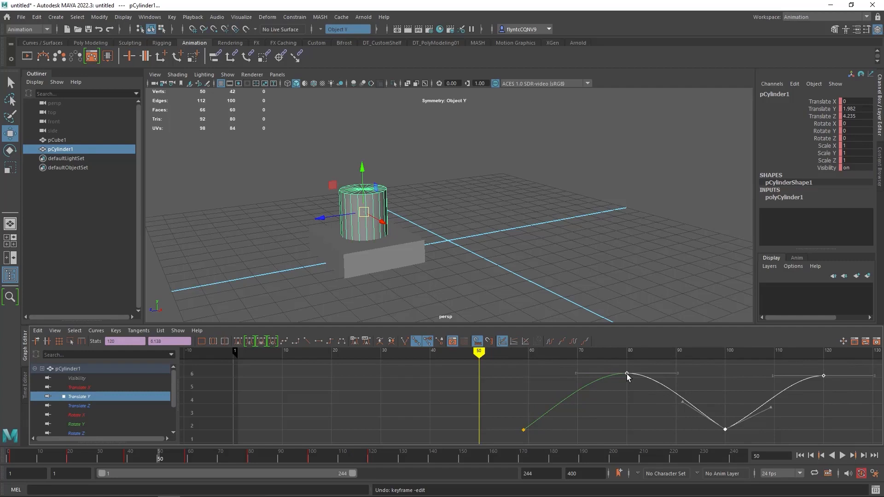
{"action": "left_click_drag", "start_coordinate": [627, 374], "coordinate": [578, 374]}
{"action": "left_click", "coordinate": [699, 437]}
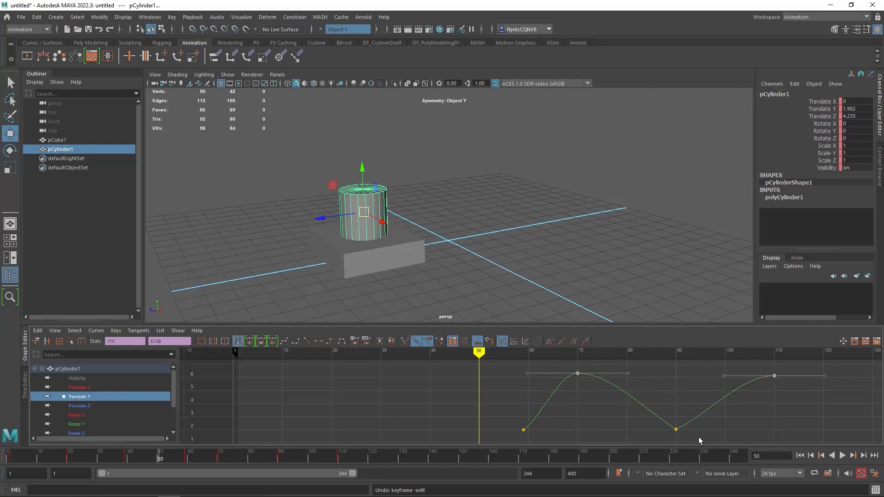
{"action": "left_click", "coordinate": [676, 429]}
{"action": "left_click_drag", "start_coordinate": [676, 429], "coordinate": [715, 443]}
{"action": "key", "text": "ctrl+z"}
{"action": "key", "text": "ctrl+z"}
{"action": "key", "text": "ctrl+z"}
- Move the Translate Y key at frame 90 to frame 80 and the last key to frame 90
{"action": "left_click_drag", "start_coordinate": [759, 364], "coordinate": [812, 396], "text": "shift"}
{"action": "left_click_drag", "start_coordinate": [676, 428], "coordinate": [627, 428]}
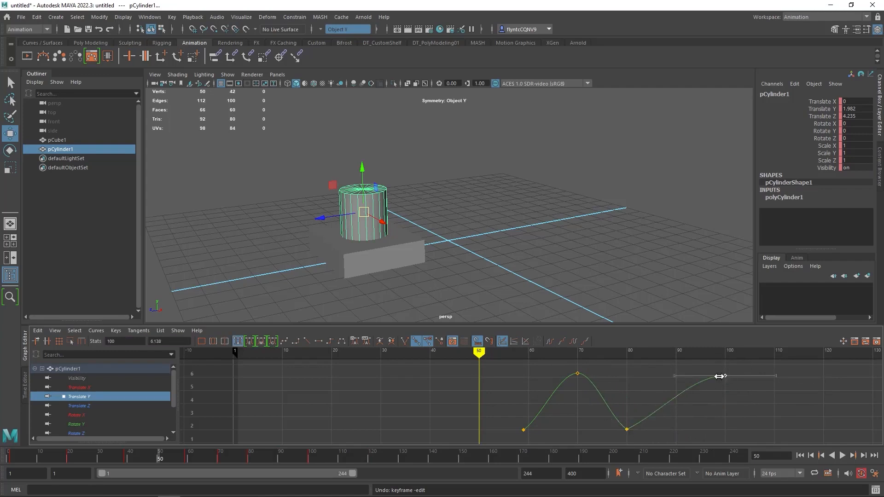
{"action": "left_click_drag", "start_coordinate": [726, 377], "coordinate": [675, 380]}
- Move the current time back before the bounce, play the retimed animation and stop playback
{"action": "left_click_drag", "start_coordinate": [481, 349], "coordinate": [420, 352]}
{"action": "left_click", "coordinate": [842, 456]}
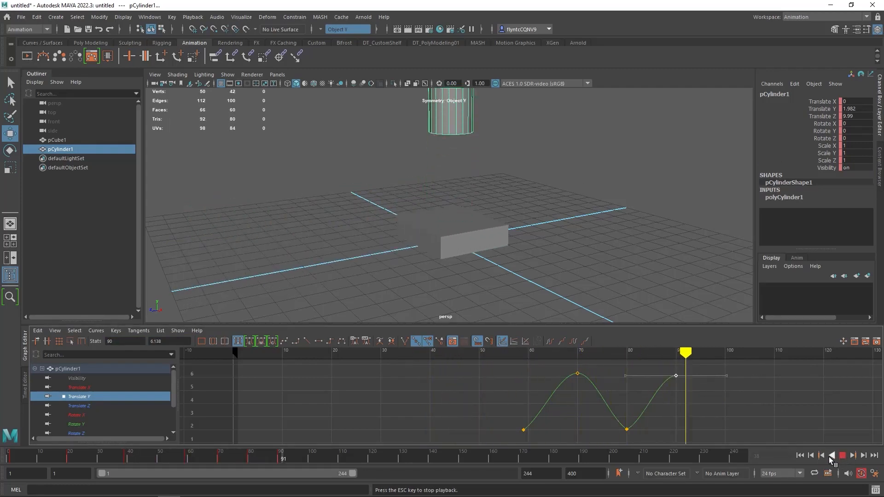
{"action": "left_click", "coordinate": [830, 457]}
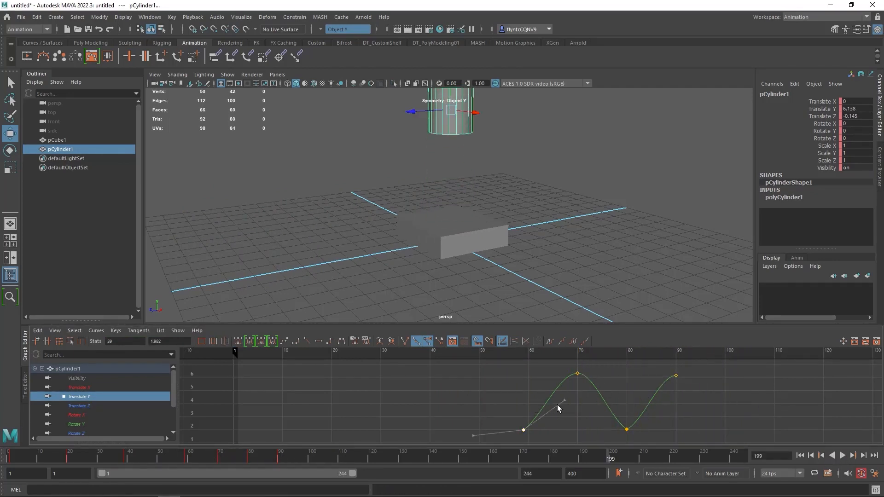
- Break the tangents of the Translate Y key at frame 59 and steepen only its out handle
{"action": "left_click", "coordinate": [564, 401]}
{"action": "mouse_move", "coordinate": [567, 402]}
{"action": "left_mouse_down"}
{"action": "mouse_move", "coordinate": [555, 394]}
{"action": "mouse_move", "coordinate": [574, 423]}
{"action": "mouse_move", "coordinate": [568, 408]}
{"action": "left_mouse_up"}
{"action": "key", "text": "ctrl+z"}
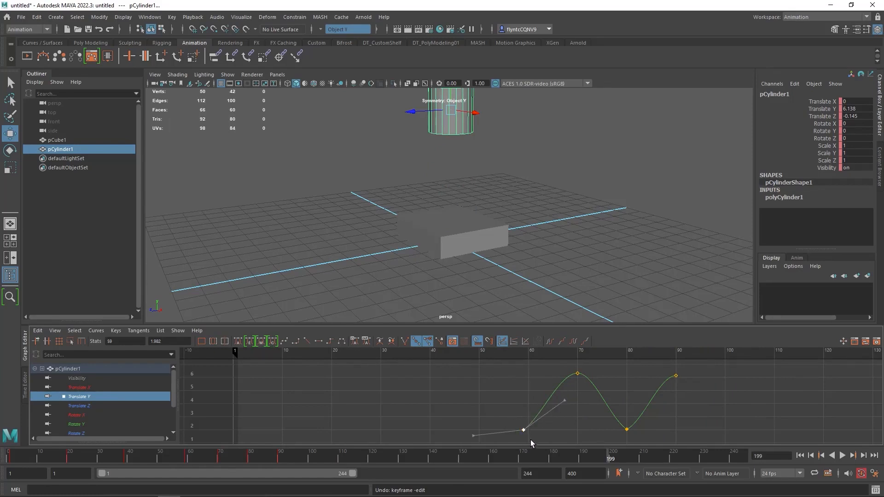
{"action": "left_click", "coordinate": [406, 344]}
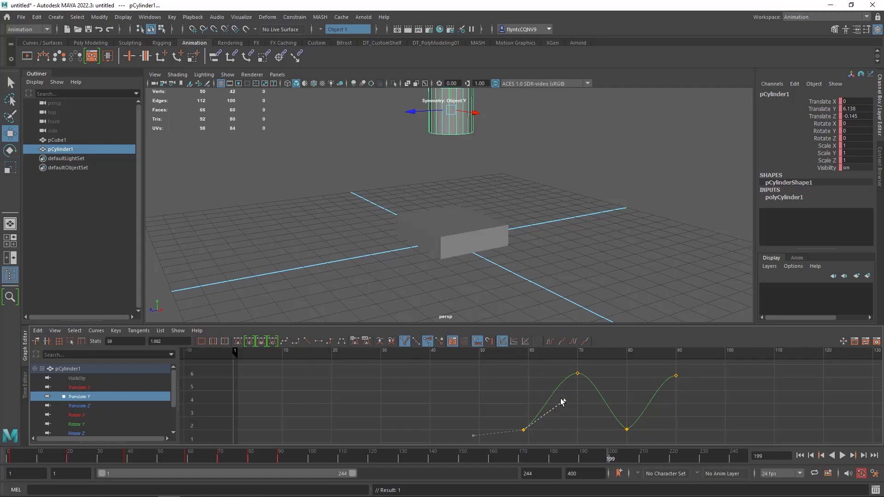
{"action": "left_click_drag", "start_coordinate": [562, 403], "coordinate": [542, 387]}
- Break the tangents of the Translate Y key at frame 80 and steepen its in and out handles into a sharp V
{"action": "left_click", "coordinate": [627, 430]}
{"action": "left_click", "coordinate": [405, 342]}
{"action": "left_click_drag", "start_coordinate": [594, 397], "coordinate": [581, 405]}
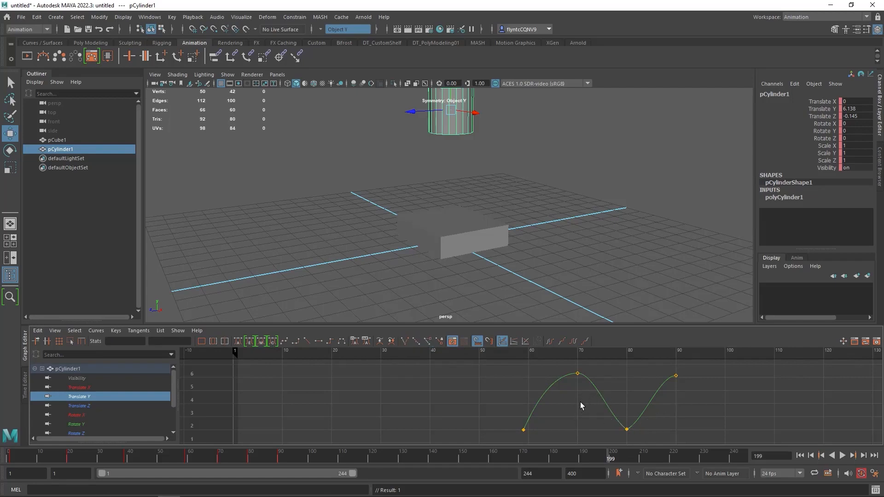
{"action": "left_click", "coordinate": [627, 429]}
{"action": "left_click", "coordinate": [586, 404]}
{"action": "left_click", "coordinate": [626, 429]}
{"action": "left_click_drag", "start_coordinate": [583, 404], "coordinate": [606, 384]}
{"action": "left_click_drag", "start_coordinate": [673, 408], "coordinate": [643, 392]}
{"action": "left_click", "coordinate": [678, 421]}
- Rewind to the start of the timeline, play the reshaped bounce animation and stop it after the last key
{"action": "left_click_drag", "start_coordinate": [510, 353], "coordinate": [233, 361]}
{"action": "left_click", "coordinate": [844, 455]}
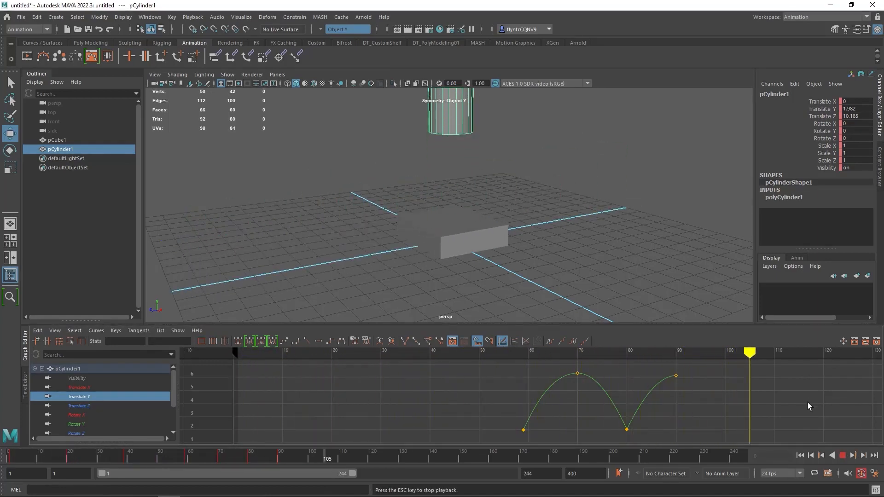
{"action": "left_click", "coordinate": [842, 455]}
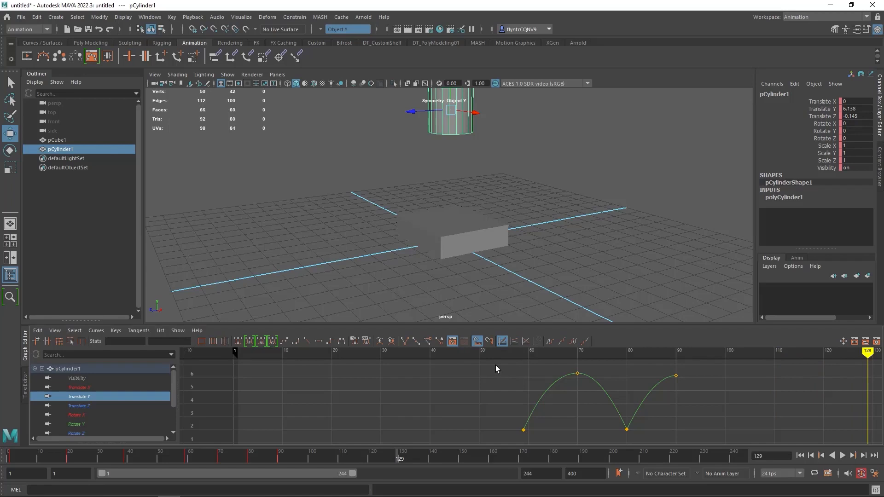
- Examine the keys of the finished Translate Y curve by selecting all of them and the keys at frames 59, 70 and 90 individually
{"action": "left_click_drag", "start_coordinate": [496, 366], "coordinate": [689, 450]}
{"action": "left_click", "coordinate": [576, 397]}
{"action": "left_click_drag", "start_coordinate": [568, 368], "coordinate": [599, 380]}
{"action": "left_click_drag", "start_coordinate": [509, 422], "coordinate": [528, 435]}
{"action": "left_click_drag", "start_coordinate": [564, 369], "coordinate": [601, 382]}
{"action": "left_click_drag", "start_coordinate": [663, 366], "coordinate": [693, 393]}
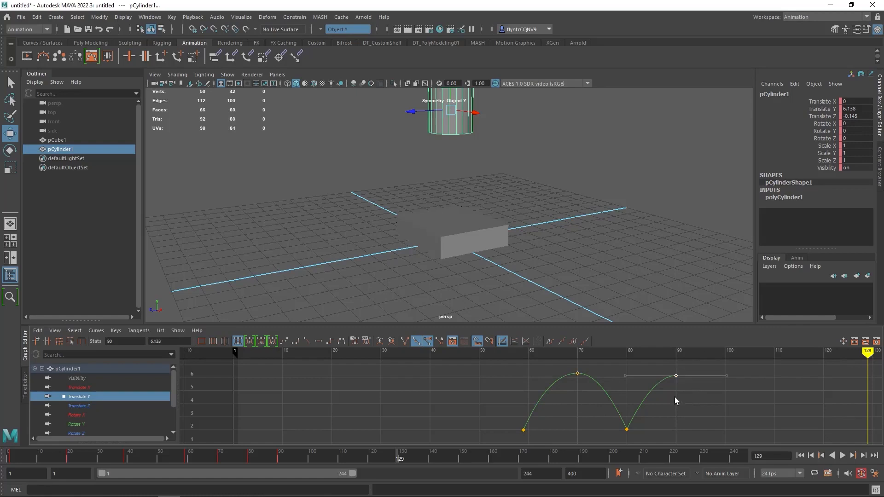
- Try moving the frame 70 key to frame 73 at a value of about 5.45, and undo the move
{"action": "left_click_drag", "start_coordinate": [579, 374], "coordinate": [594, 386]}
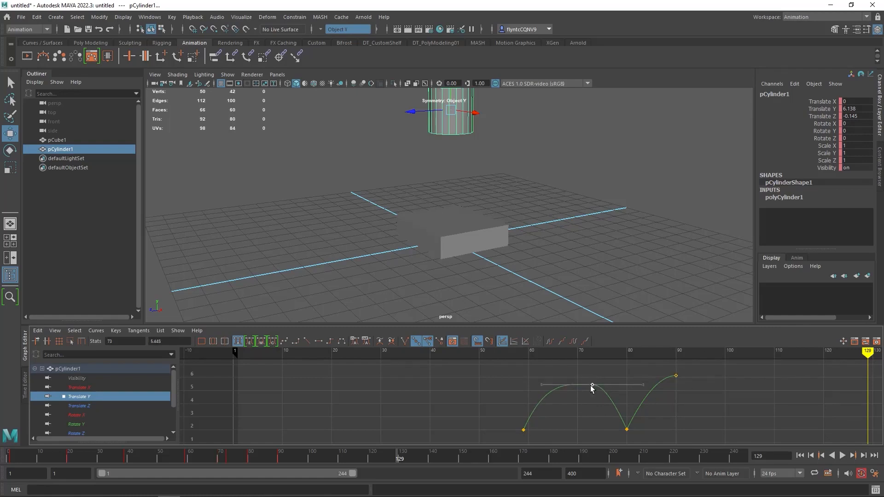
{"action": "key", "text": "ctrl+z"}
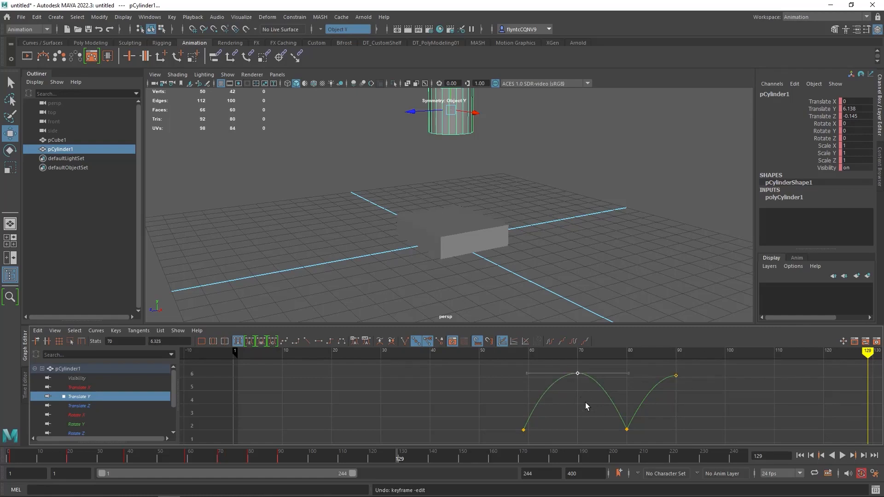